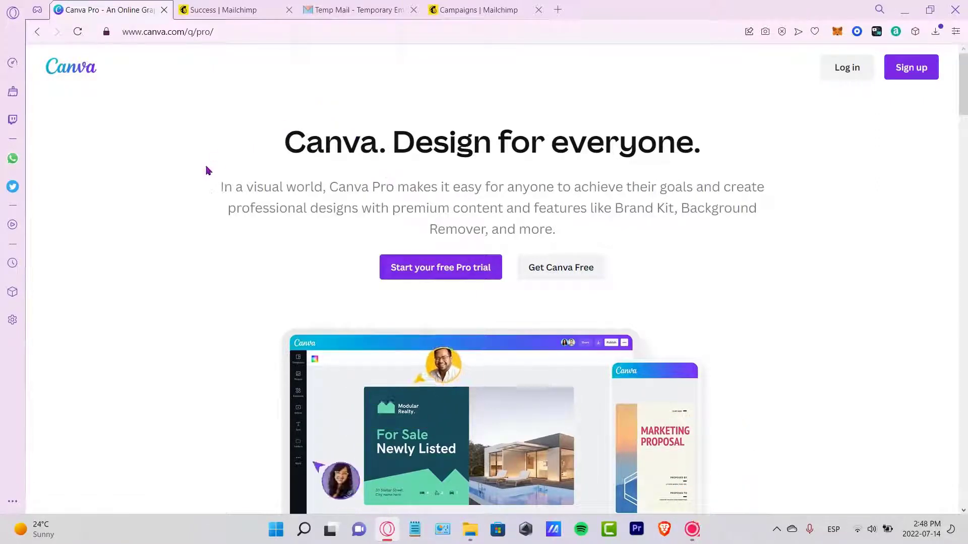
Go from Mailchimp's signup confirmation to the Dashboard and open the Signup landing page setup
left_click(254, 16)
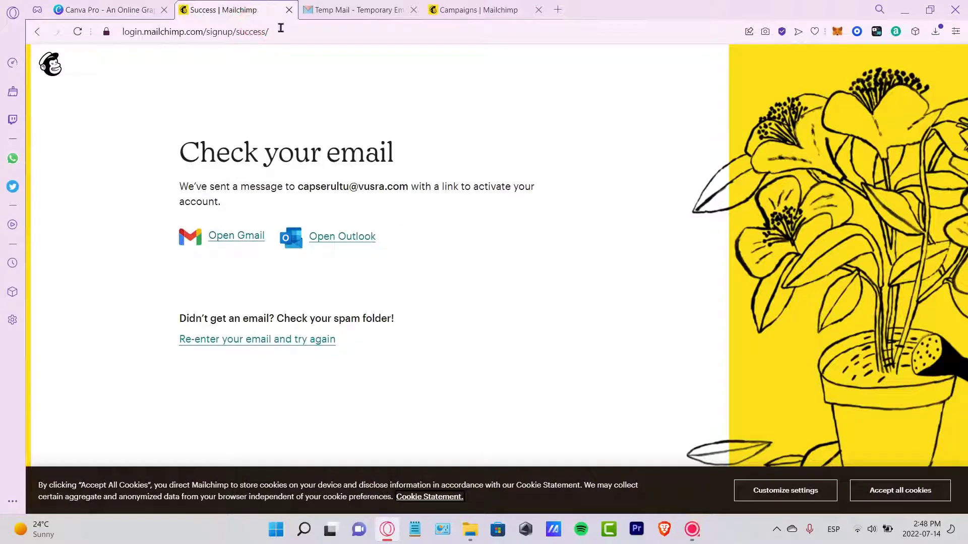
left_click(346, 10)
left_click(471, 10)
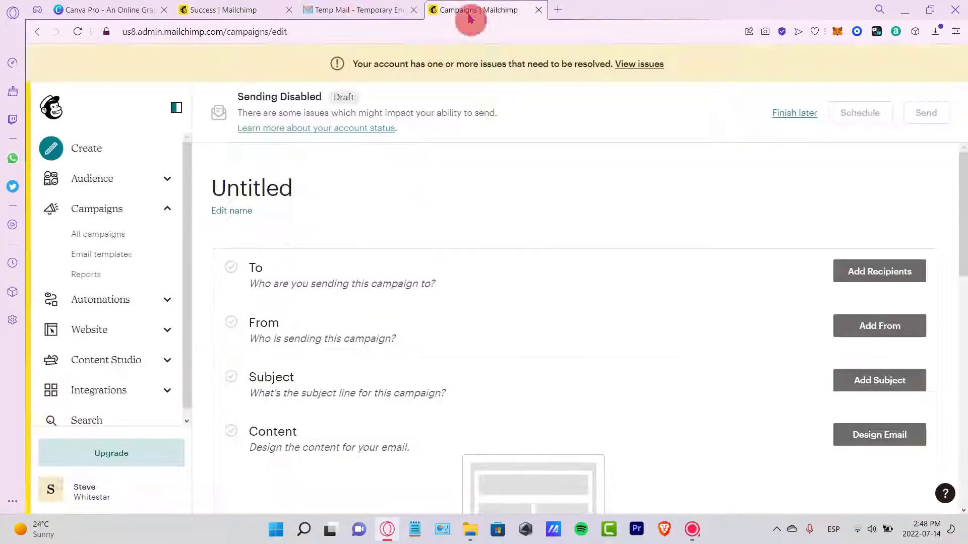
left_click(53, 108)
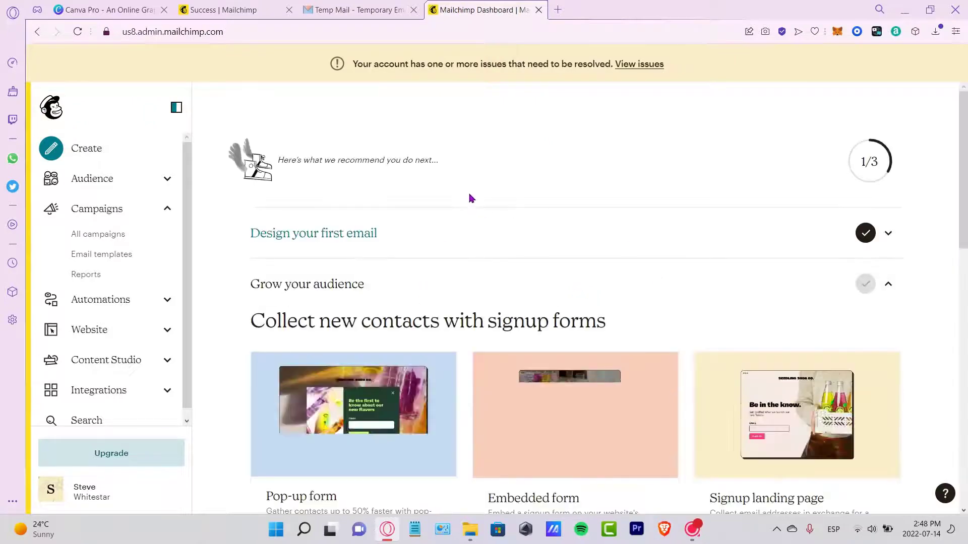
scroll(642, 223, "down", 3)
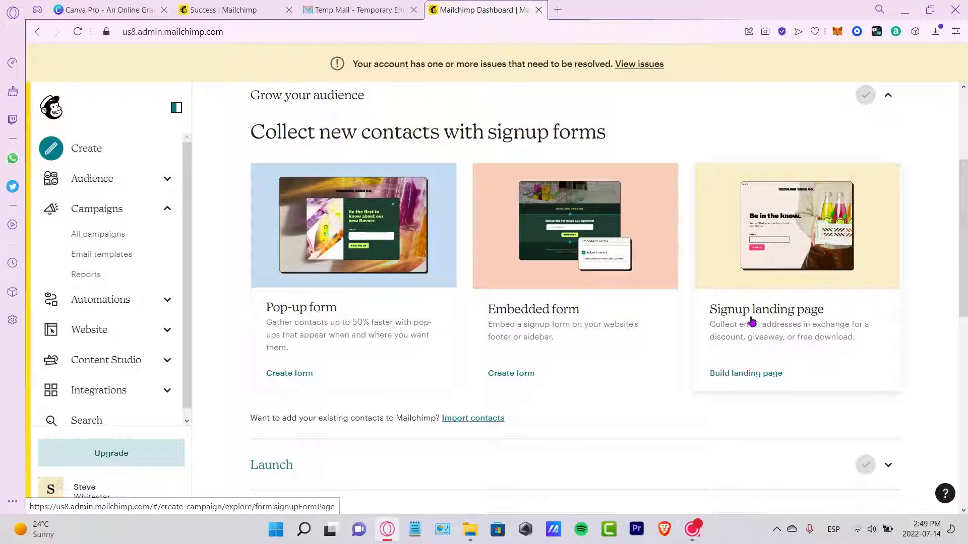
left_click(773, 321)
Begin the new signup landing page and dismiss the Using Our Templates notice
left_click(580, 295)
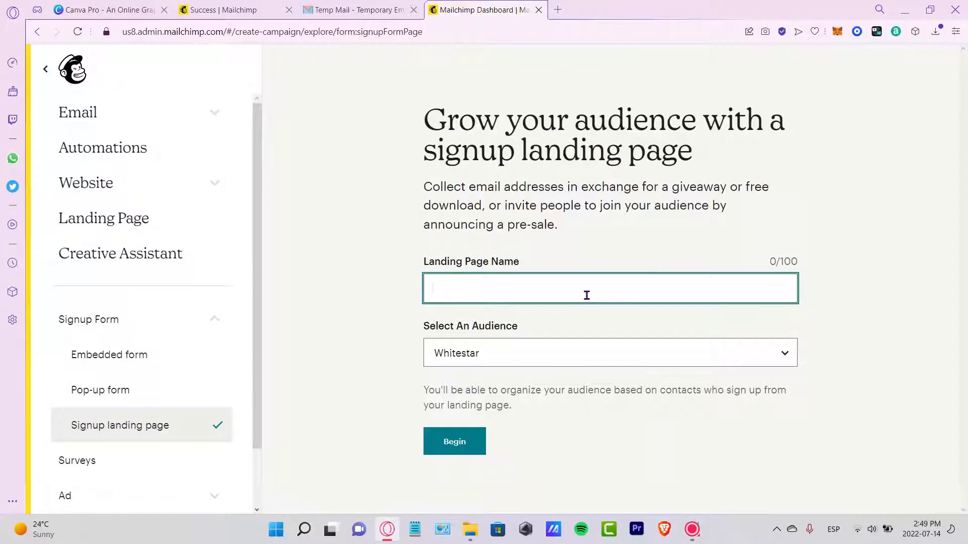
left_click(460, 447)
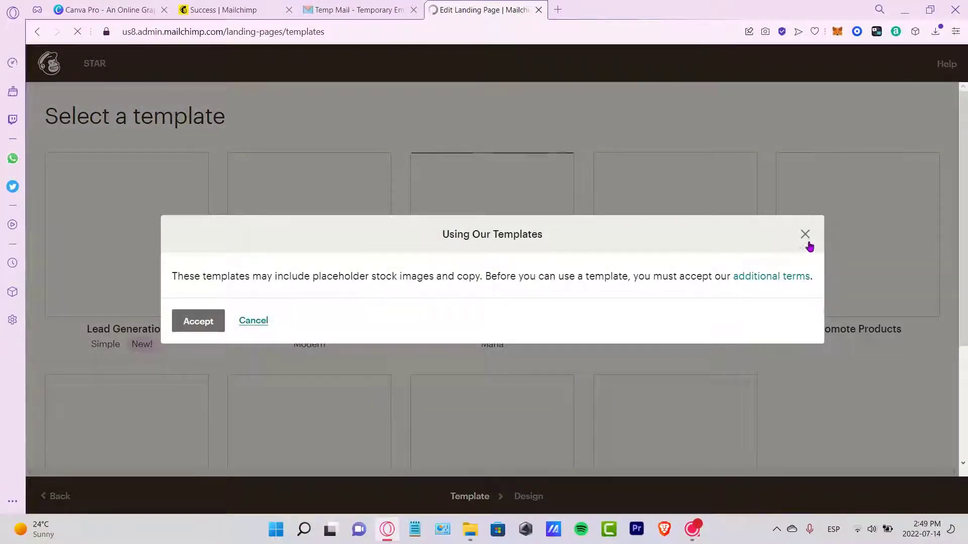
left_click(805, 234)
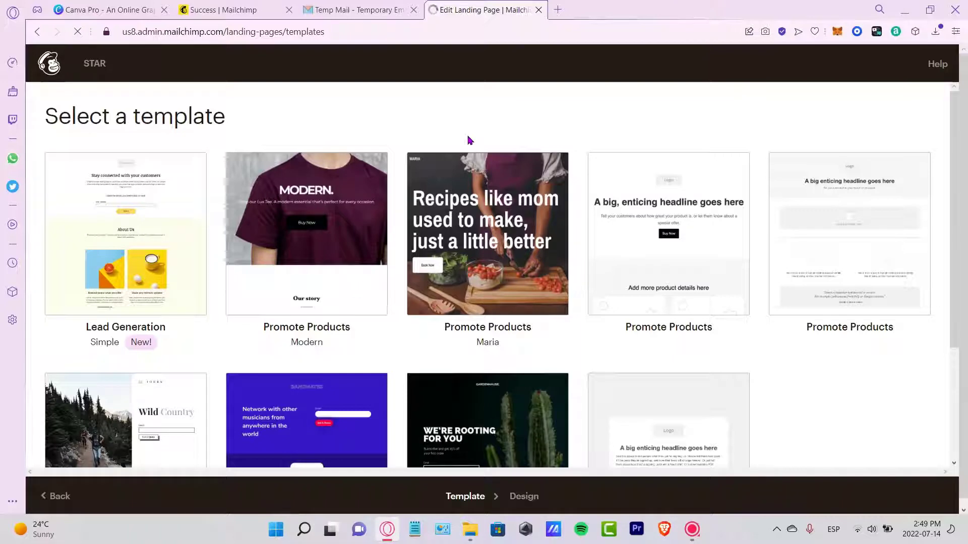
Look over the landing page template gallery, then return to Canva's home page
scroll(802, 405, "down", 3)
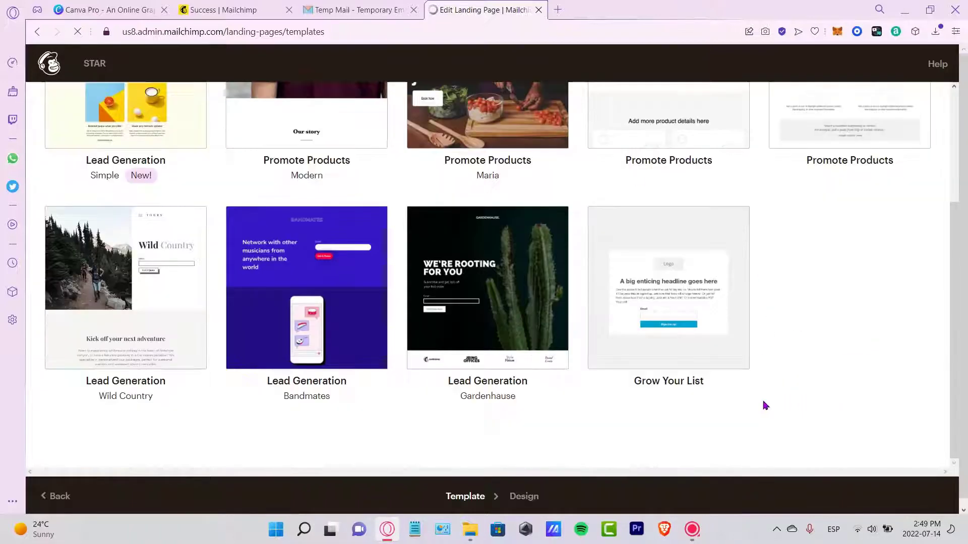
scroll(763, 394, "up", 3)
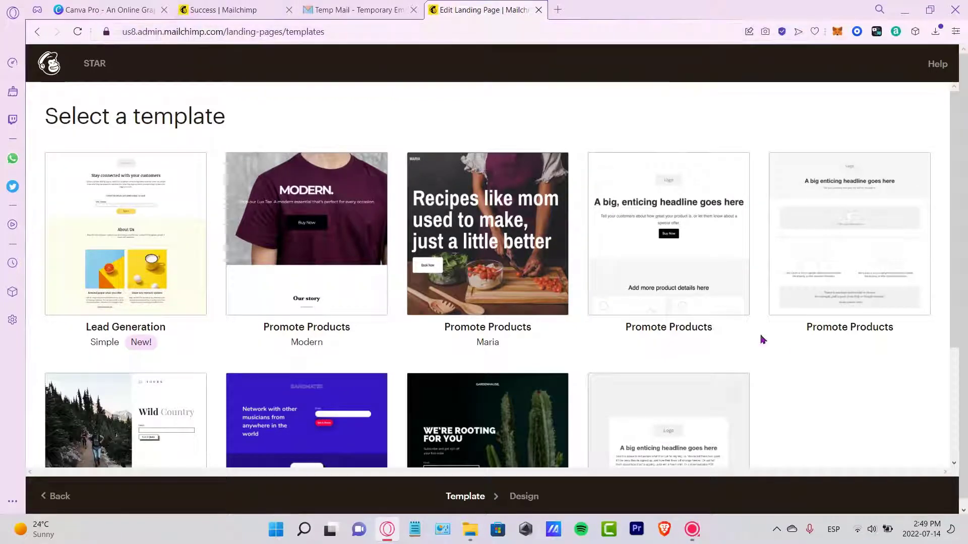
left_click(141, 10)
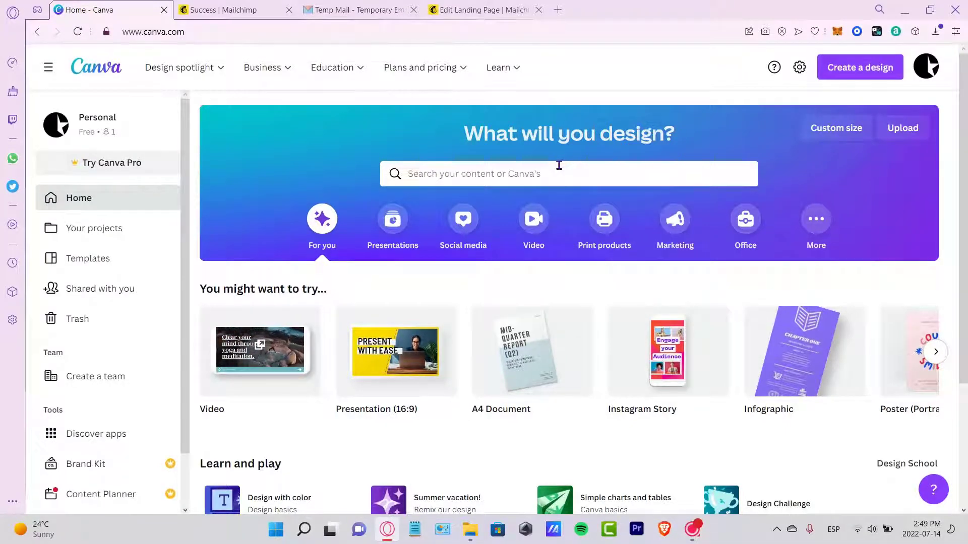
Search Canva templates for 'landing page'
left_click(558, 166)
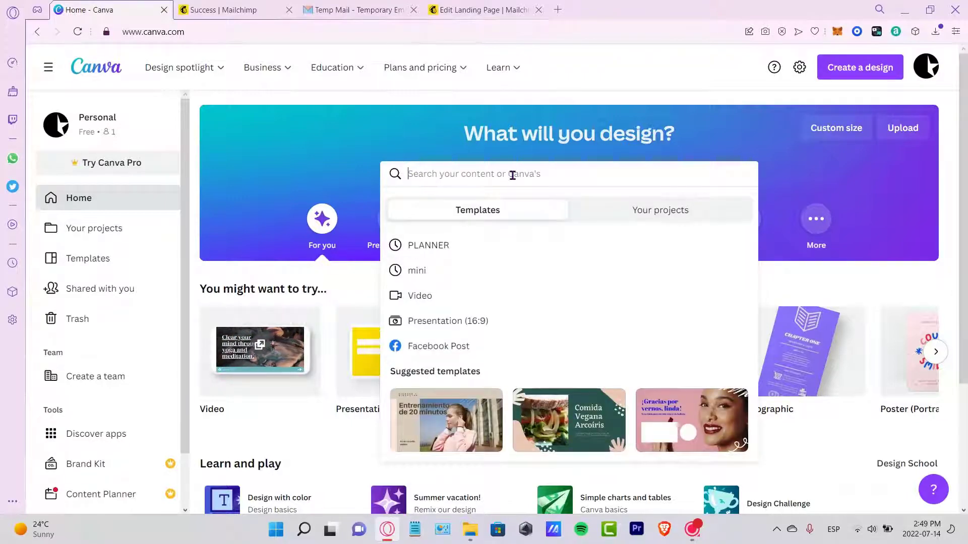
type("LANDI")
key("BackSpace")
key("BackSpace")
key("BackSpace")
key("BackSpace")
type("landing page")
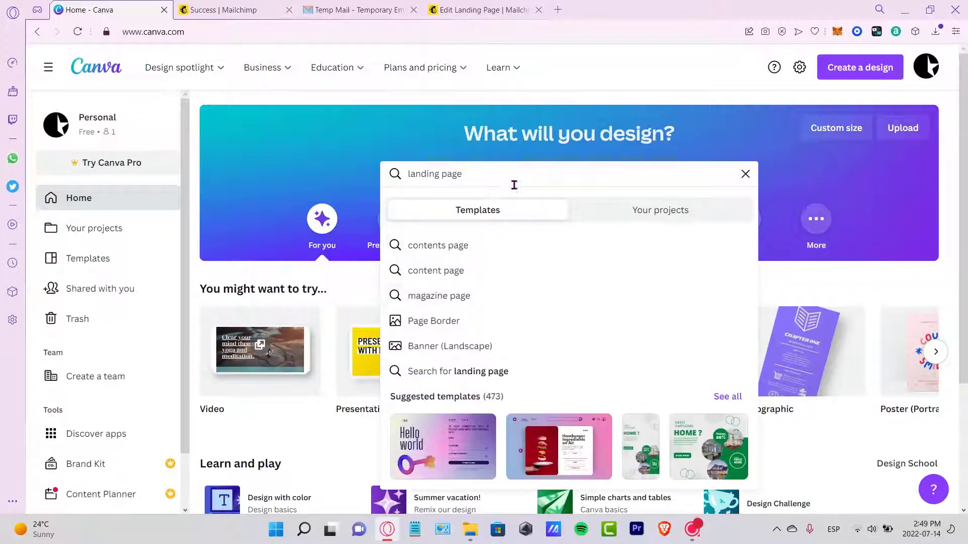
key("Return")
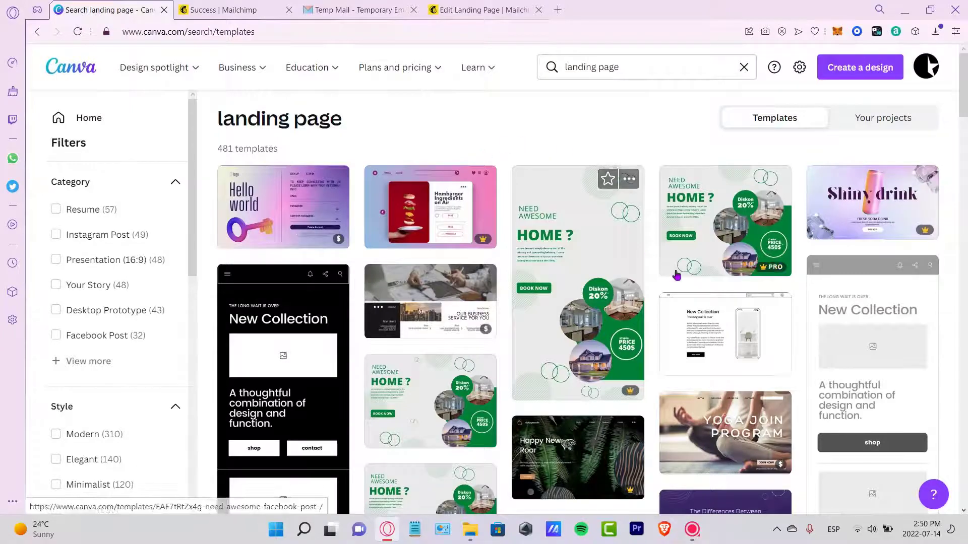
Filter the results to Free and open the white New Collection landing page template
scroll(820, 403, "down", 3)
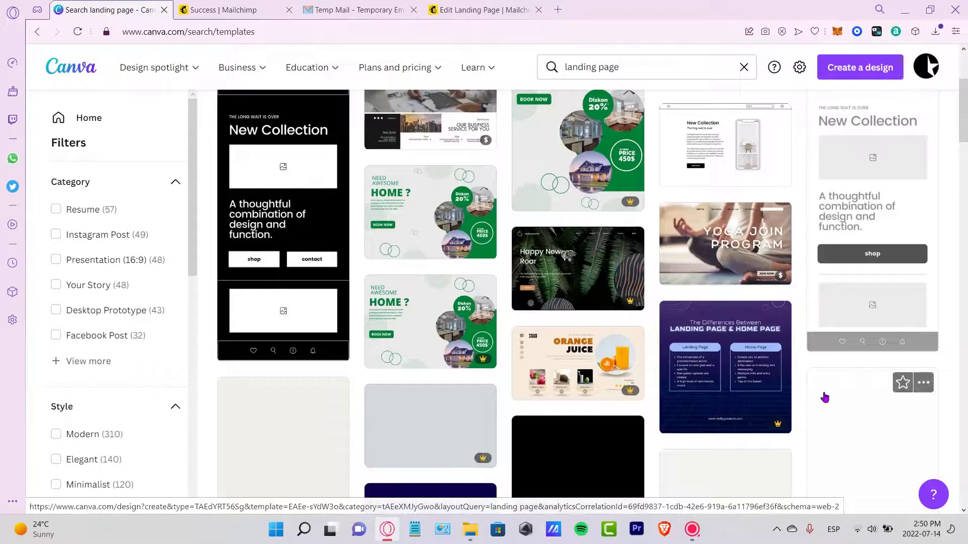
scroll(811, 387, "down", 3)
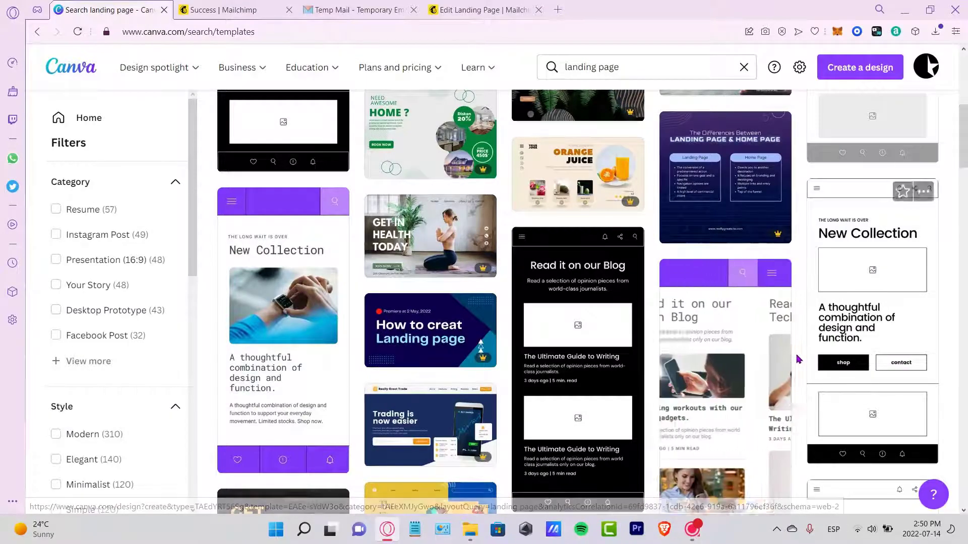
scroll(795, 361, "up", 8)
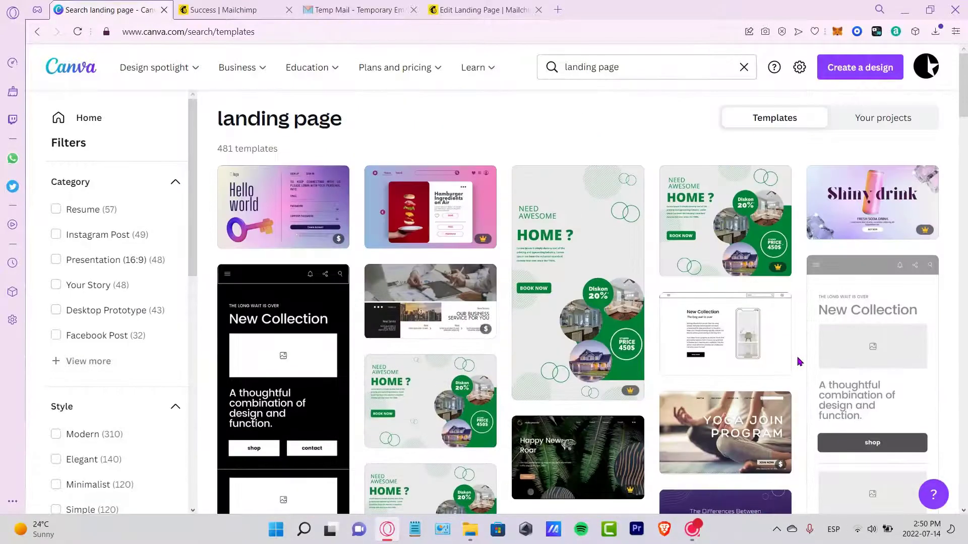
scroll(506, 245, "up", 5)
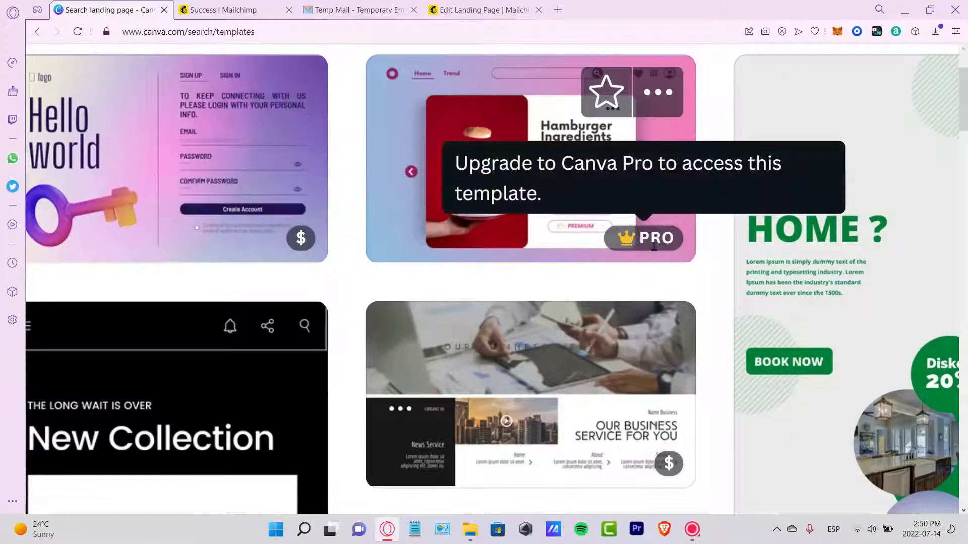
scroll(662, 238, "down", 5)
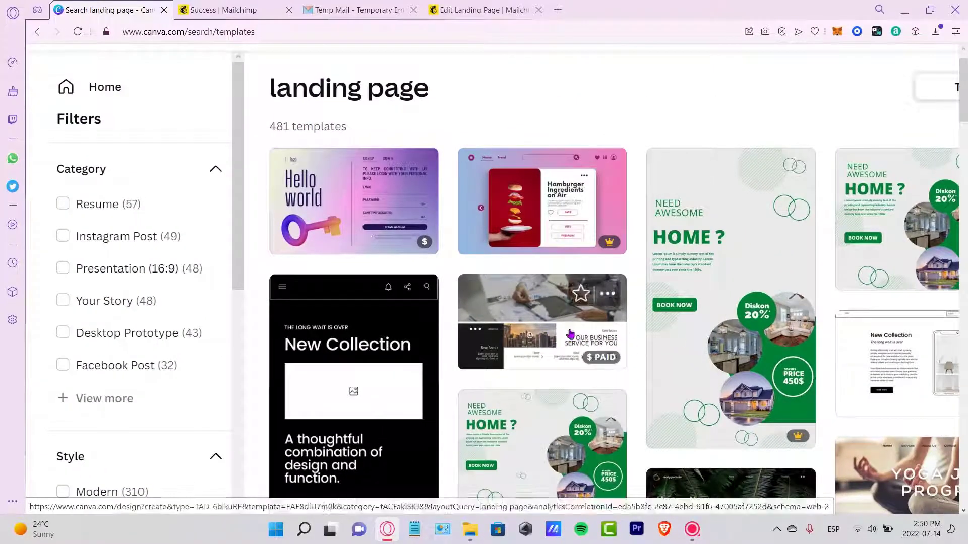
scroll(608, 353, "down", 4)
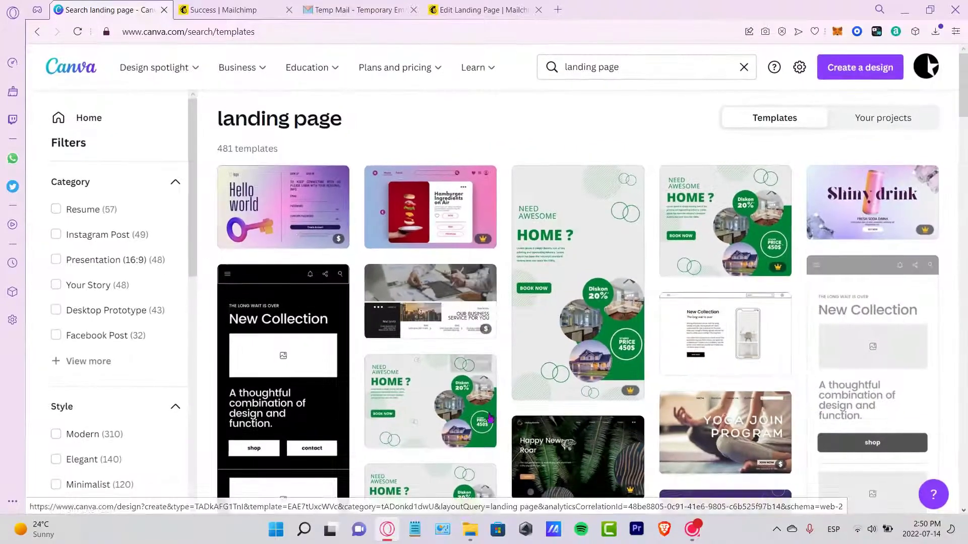
scroll(478, 428, "down", 4)
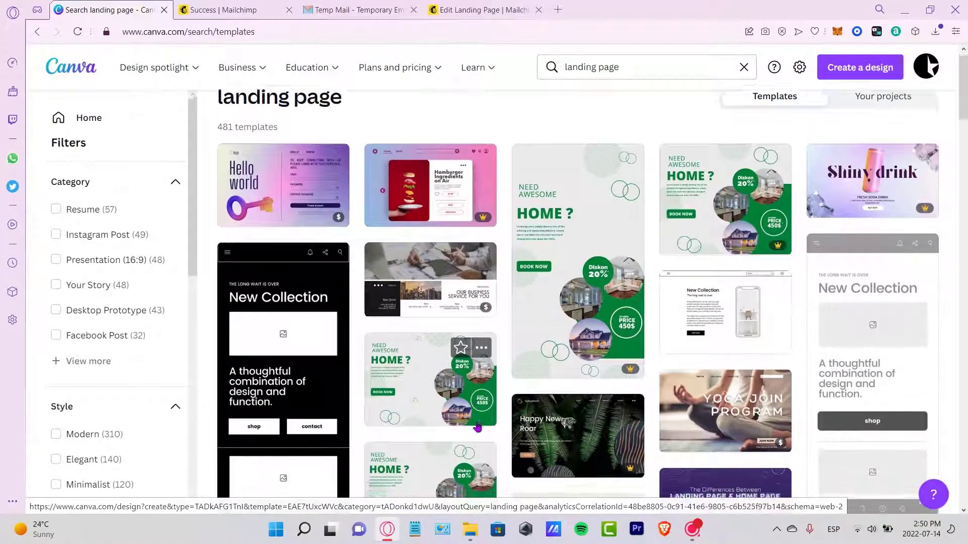
scroll(643, 407, "down", 5)
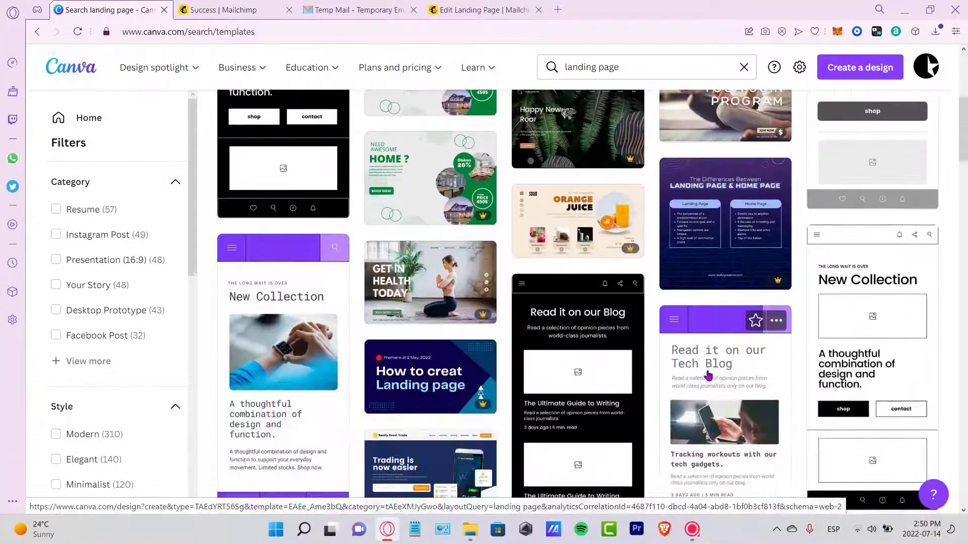
scroll(706, 375, "down", 4)
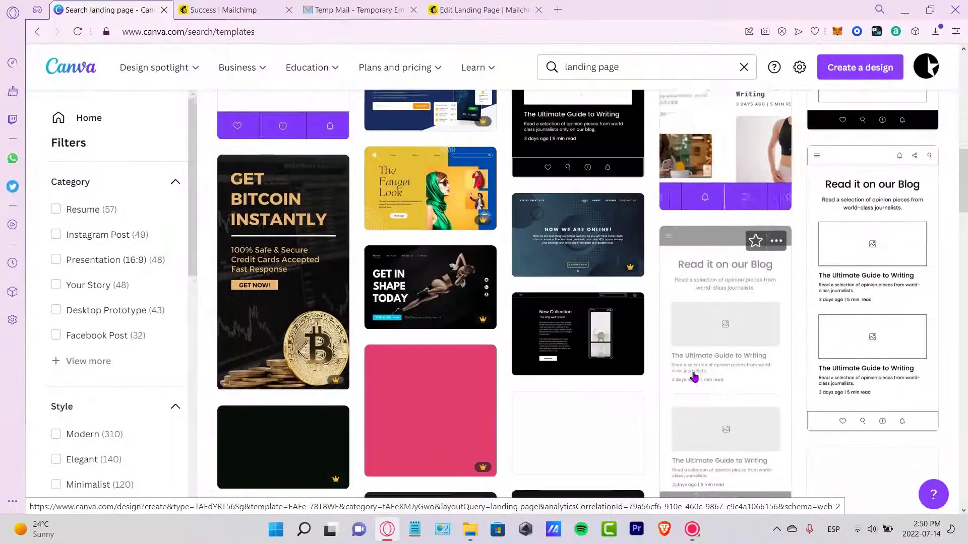
scroll(125, 256, "down", 10)
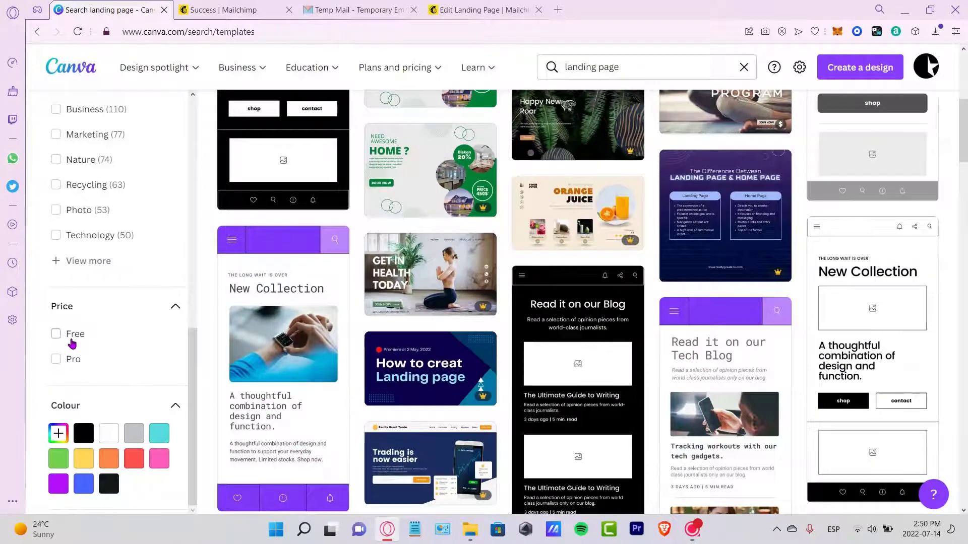
left_click(55, 334)
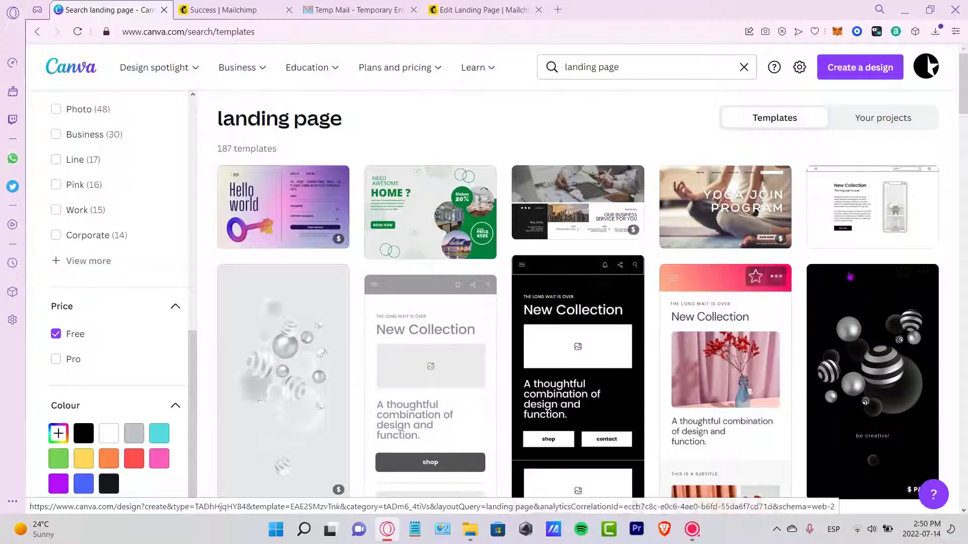
scroll(843, 361, "down", 3)
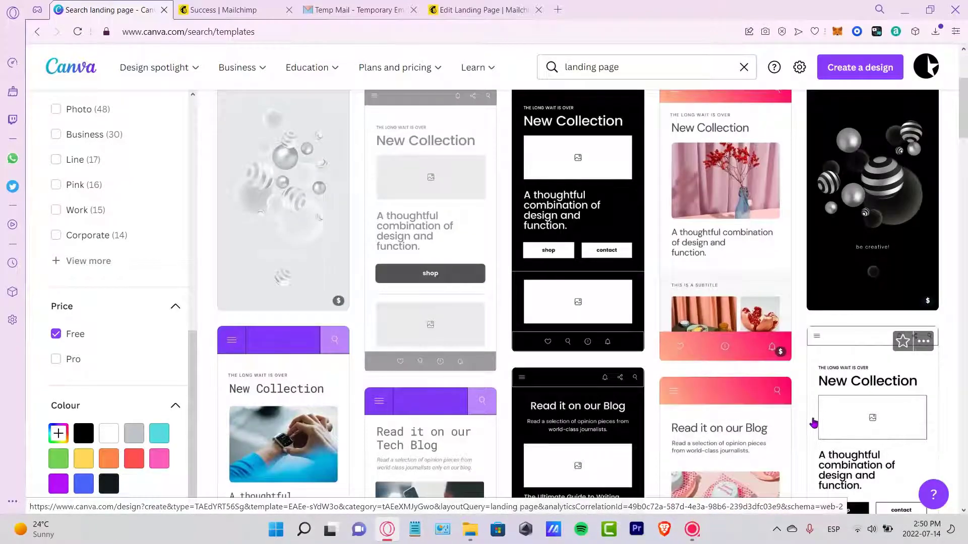
scroll(779, 398, "up", 3)
left_click(875, 215)
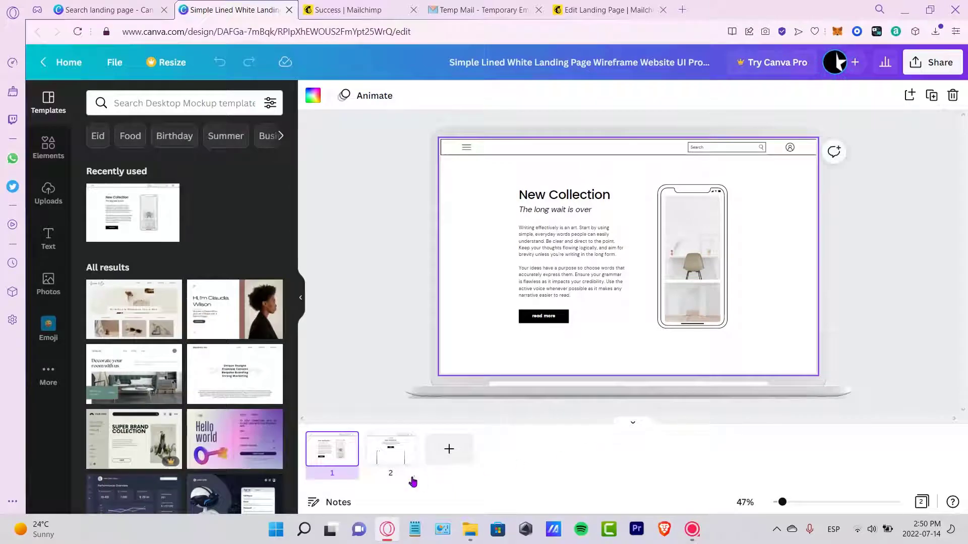
Retitle the New Collection heading on page 1 to 'The New App'
left_click(390, 449)
left_click(323, 466)
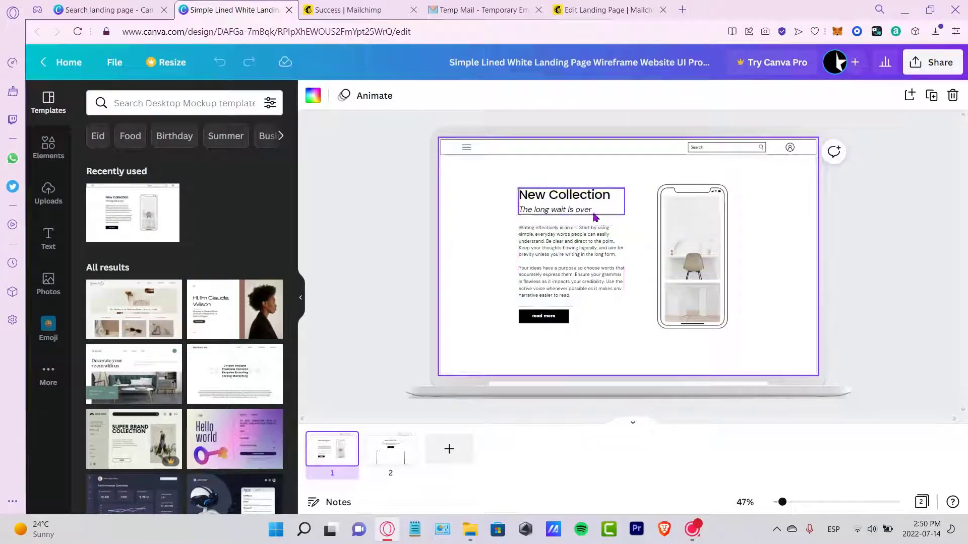
left_click(616, 200)
left_click(612, 195)
left_click(610, 194)
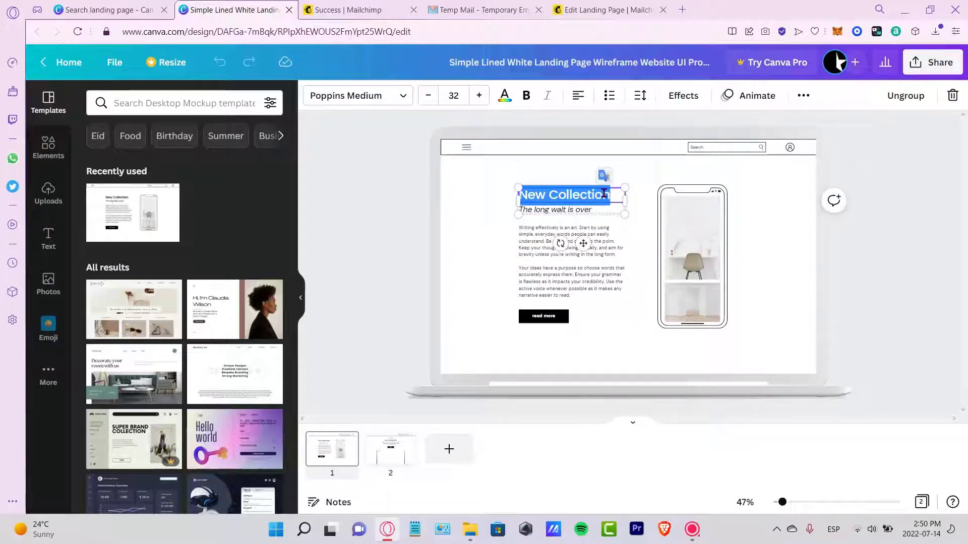
type("The New App")
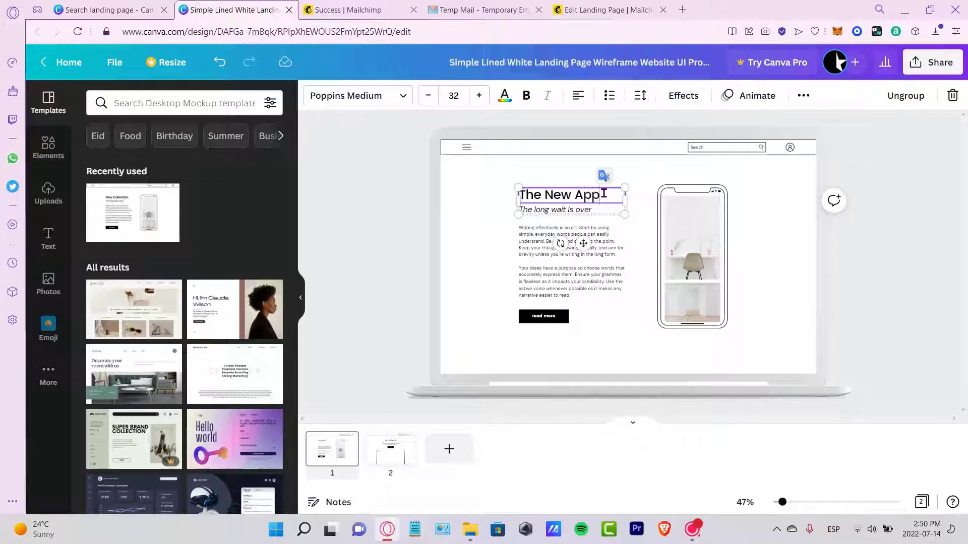
left_click(525, 241)
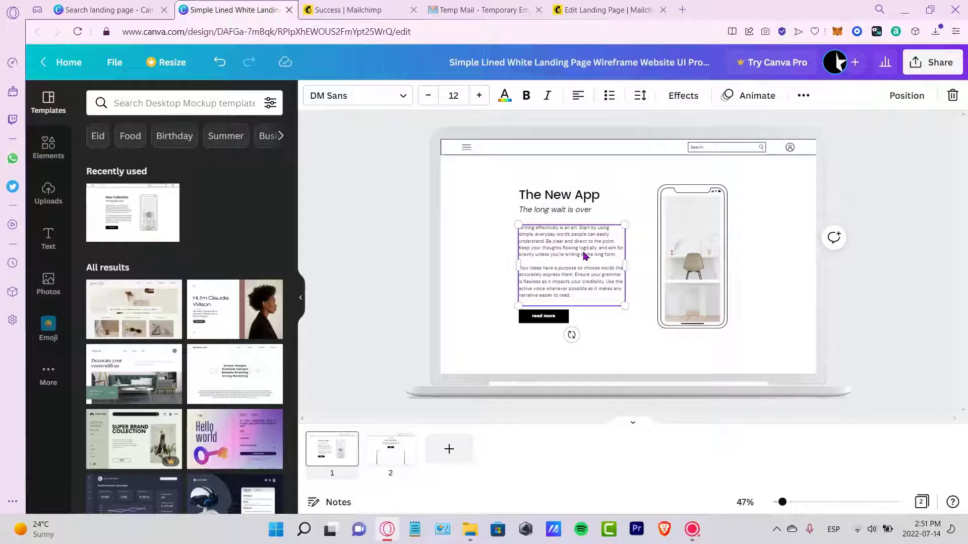
Inspect the phone mockup and page elements, then go back to the Mailchimp landing page editor
left_click(717, 254)
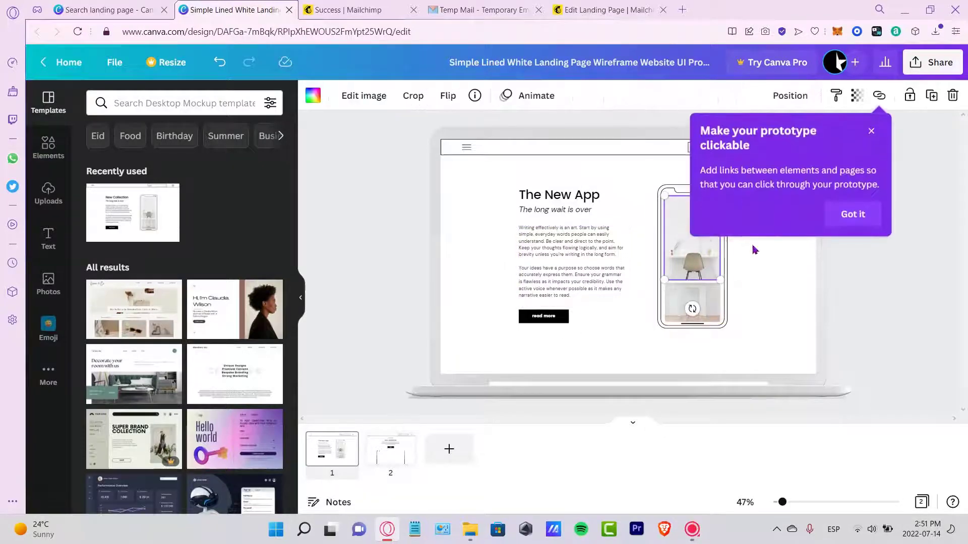
left_click(863, 218)
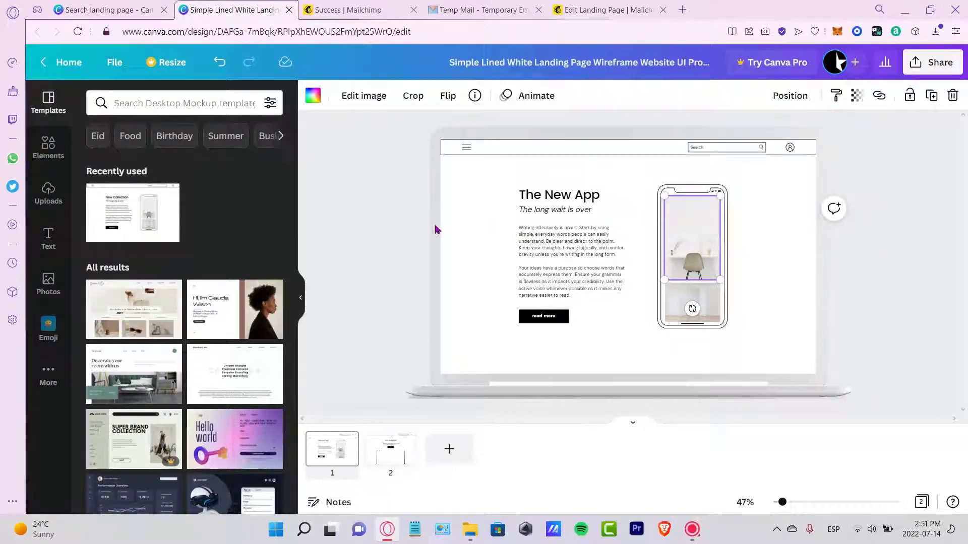
left_click(48, 147)
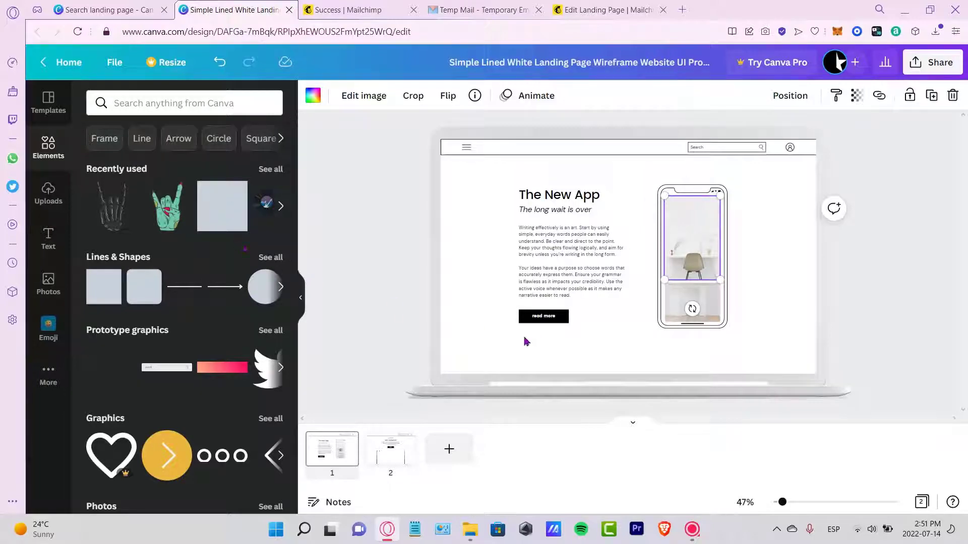
left_click(515, 379)
left_click_drag(932, 299, 518, 140)
left_click(876, 251)
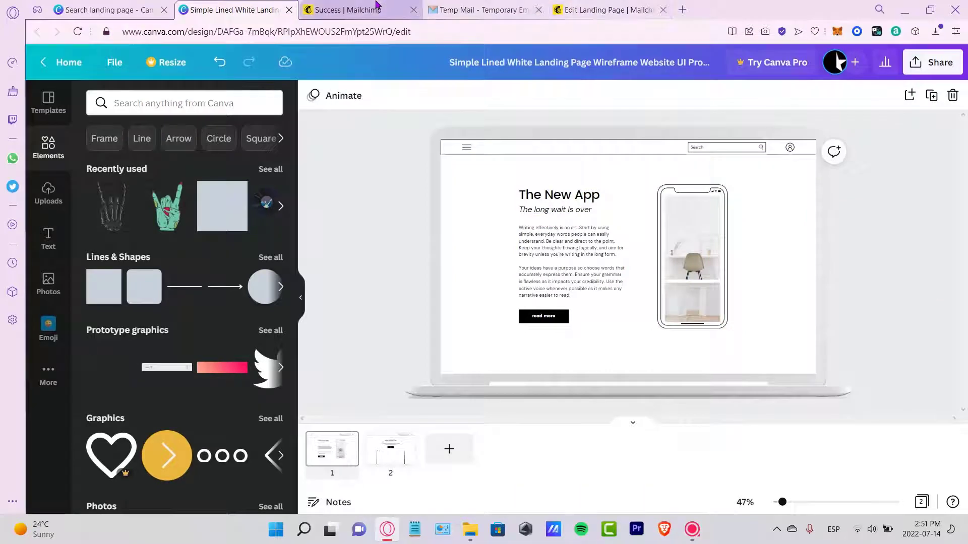
left_click(603, 10)
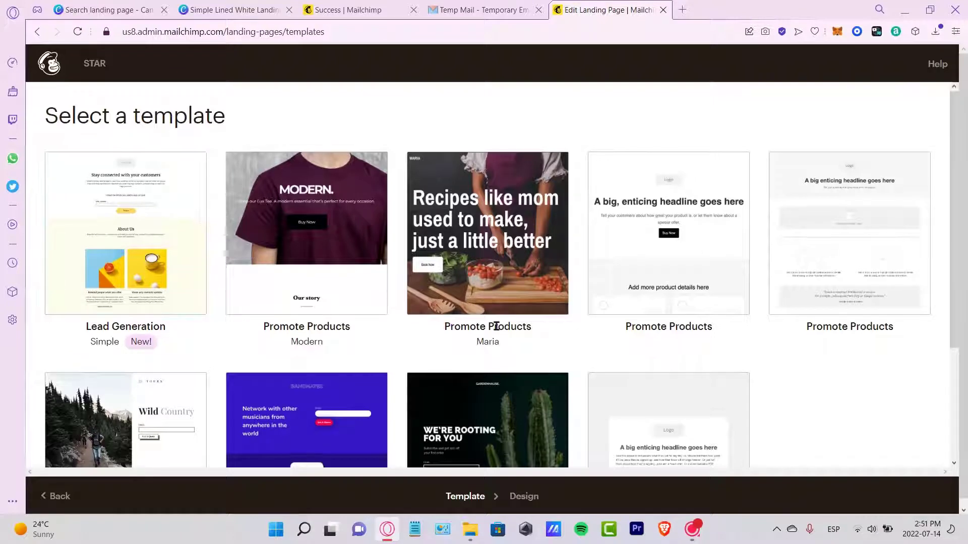
Browse Mailchimp's template grid, including Wild Country, then return to Canva's landing page results
scroll(458, 323, "down", 3)
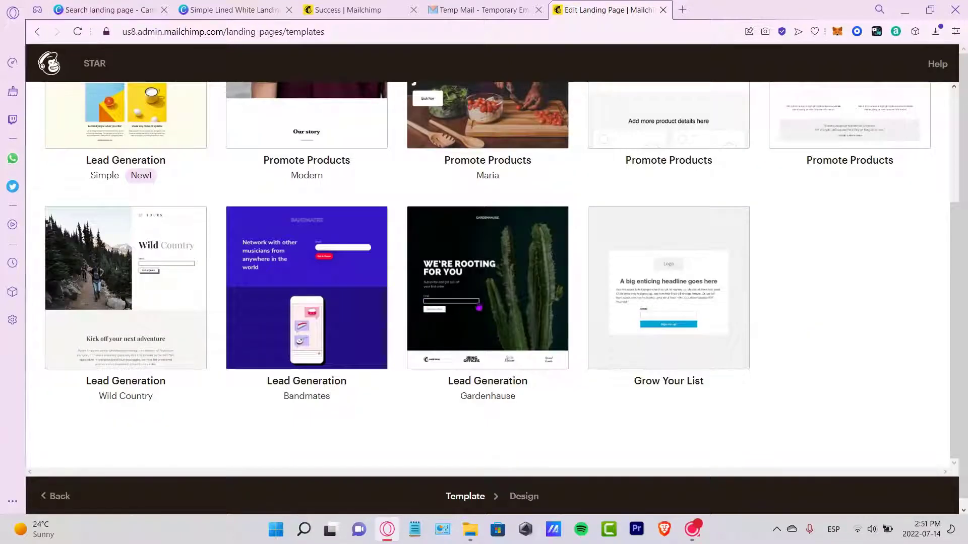
scroll(536, 304, "up", 3)
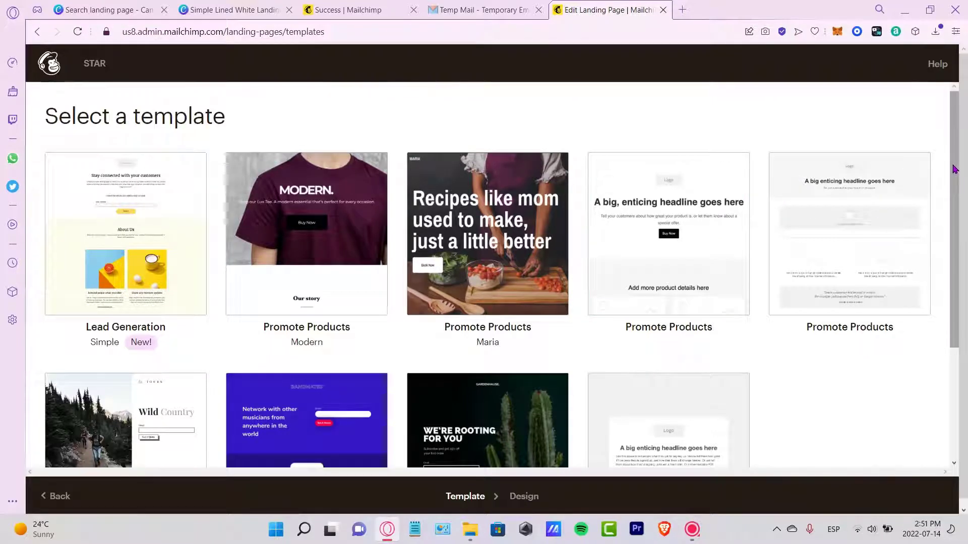
scroll(961, 214, "down", 2)
scroll(959, 224, "down", 1)
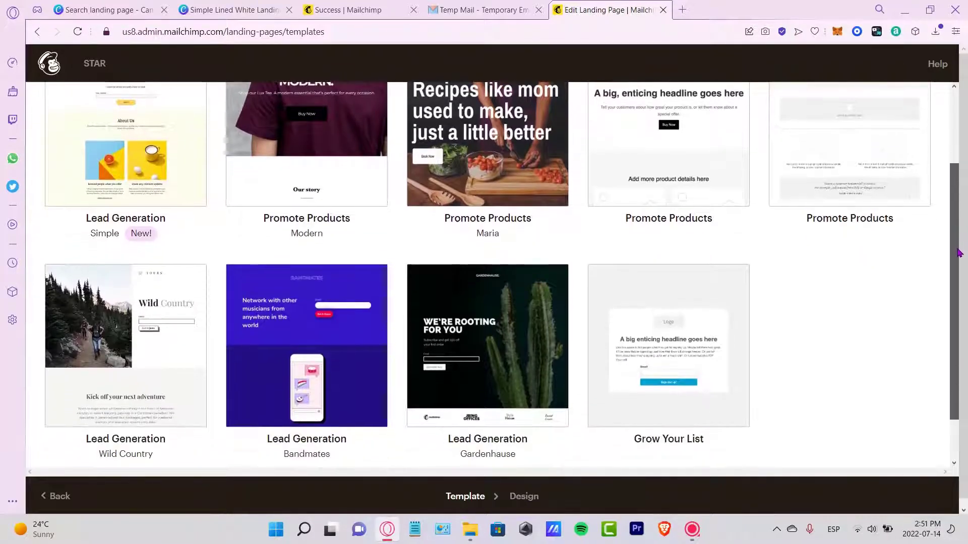
scroll(962, 138, "up", 3)
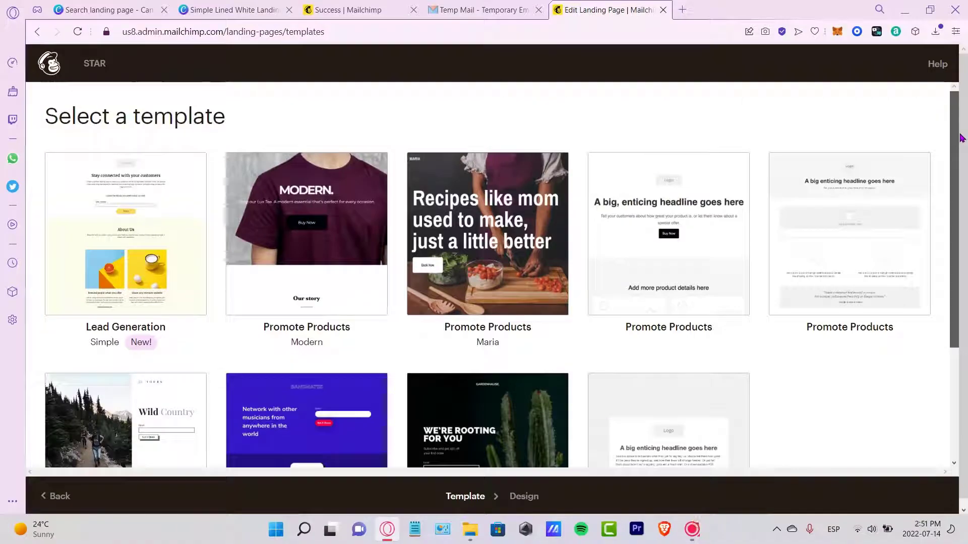
scroll(948, 212, "down", 3)
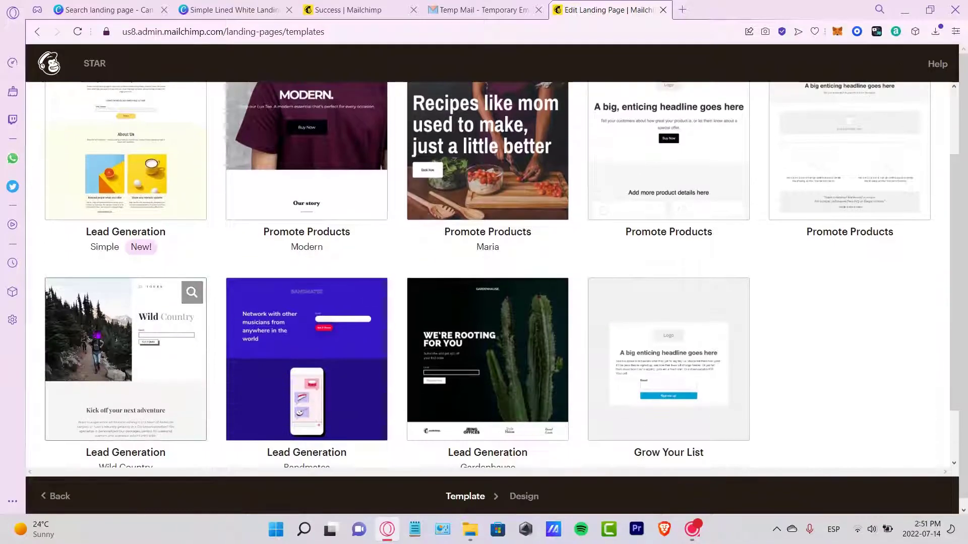
scroll(97, 341, "up", 5, "ctrl")
scroll(101, 340, "down", 3)
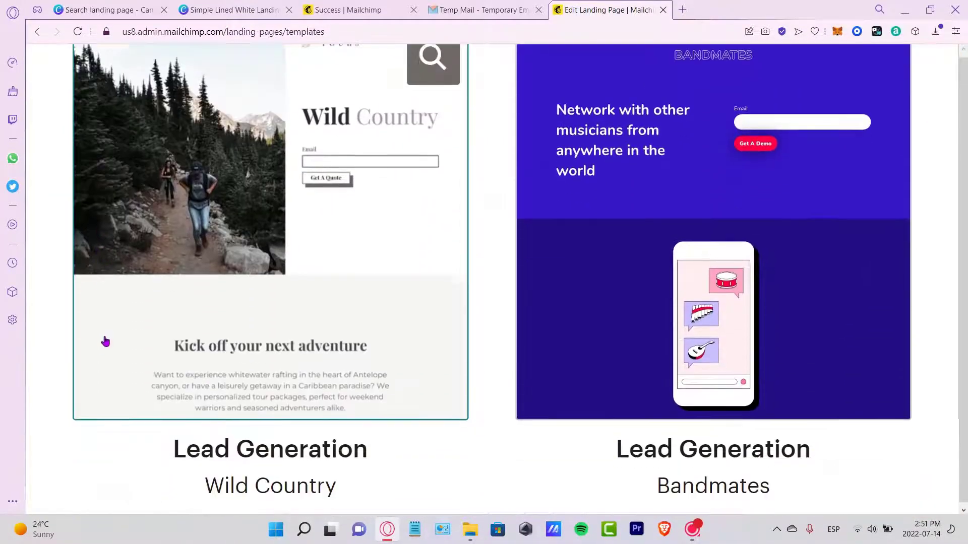
scroll(321, 161, "up", 1)
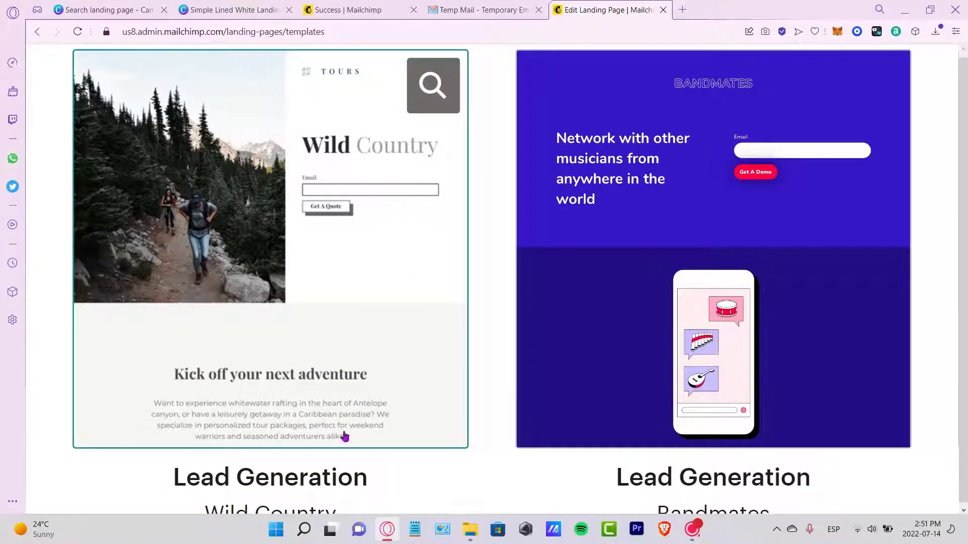
left_click(123, 10)
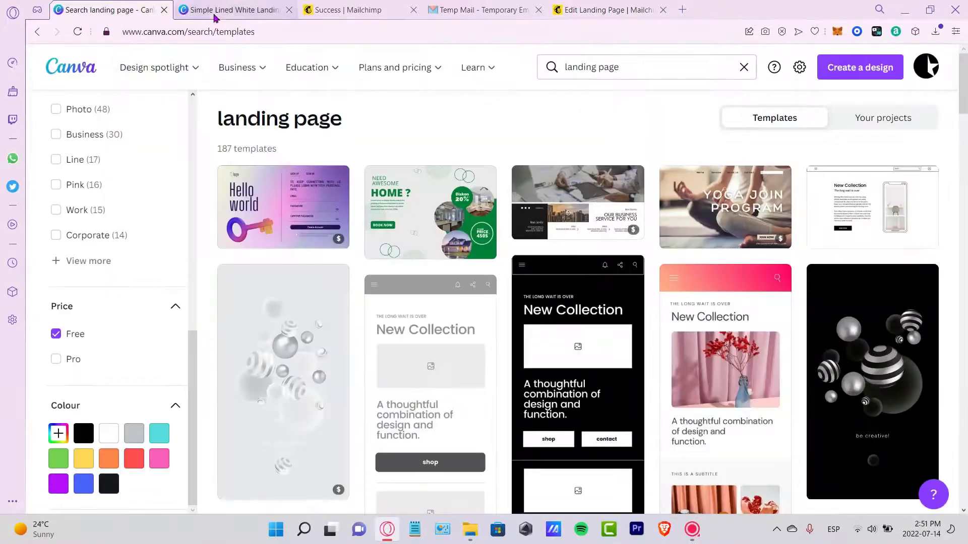
Close the Simple Lined White Landing Page design and show the Create a design types
left_click(262, 10)
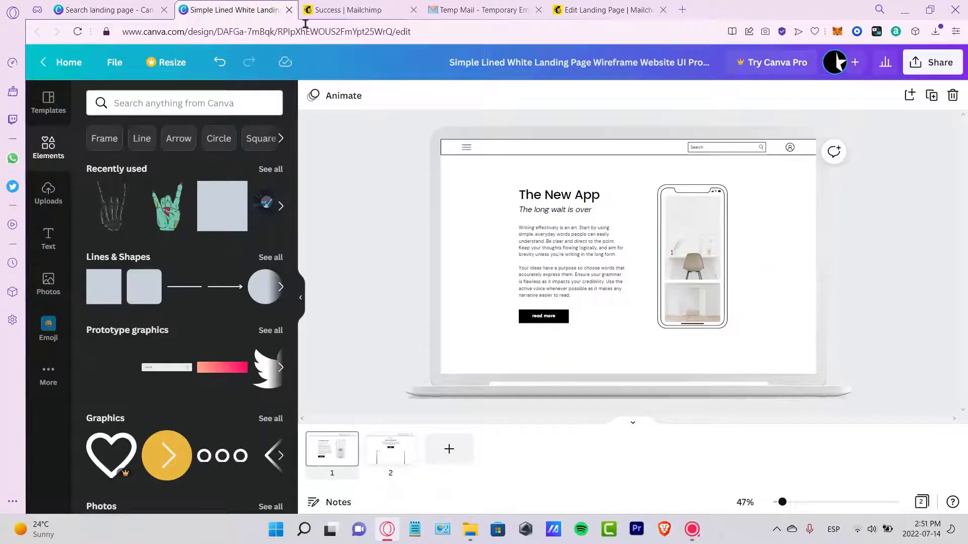
left_click(289, 10)
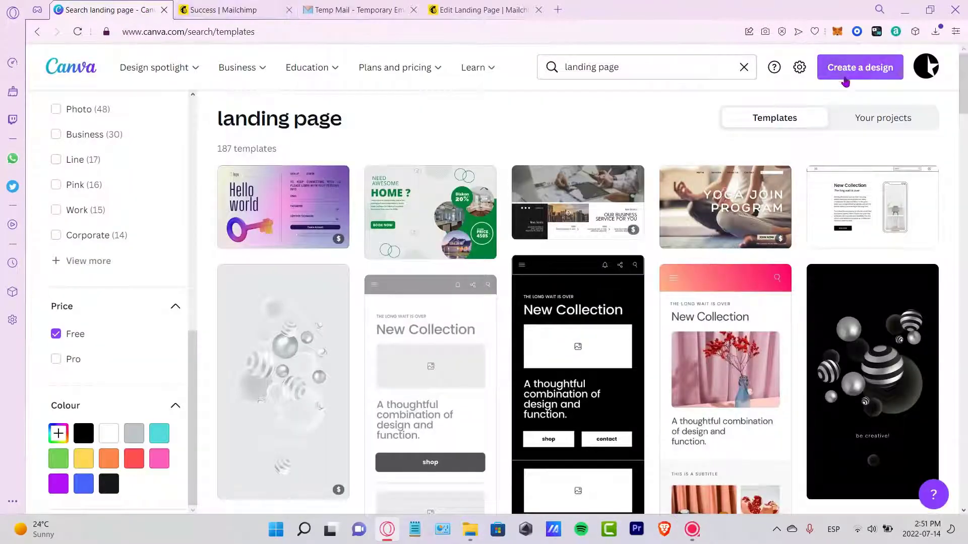
scroll(857, 116, "down", 4)
left_click(859, 67)
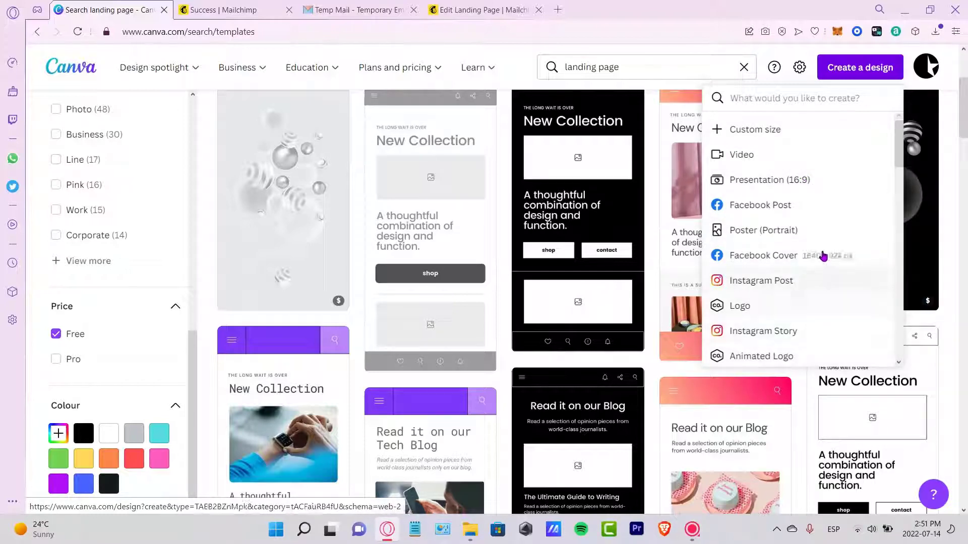
Create a blank 16:9 presentation, open Custom size, and start a web search for landing page dimensions
left_click(771, 194)
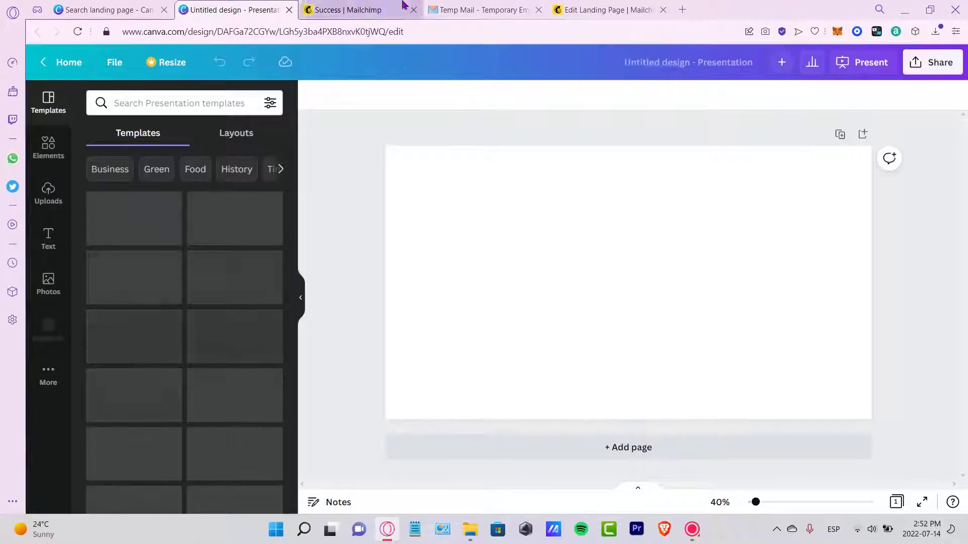
left_click(610, 7)
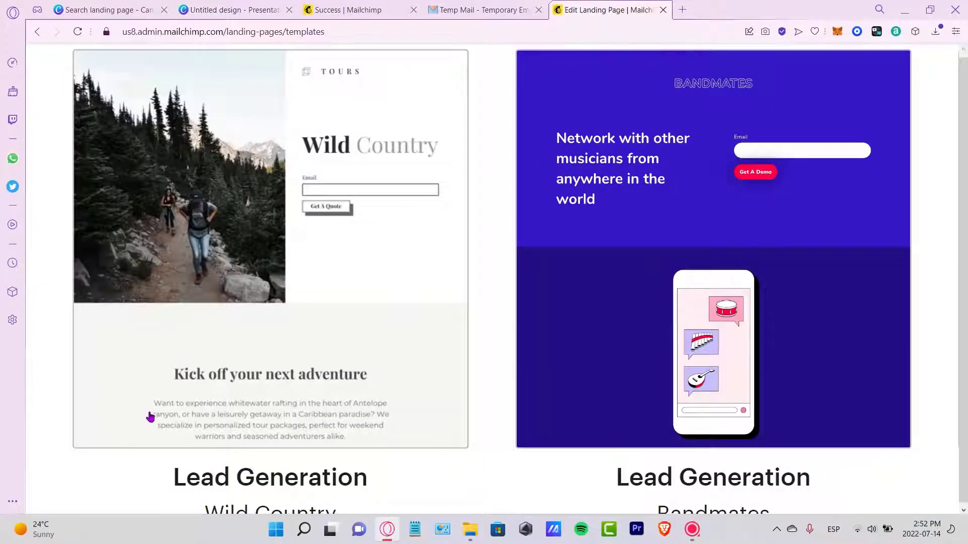
left_click(112, 10)
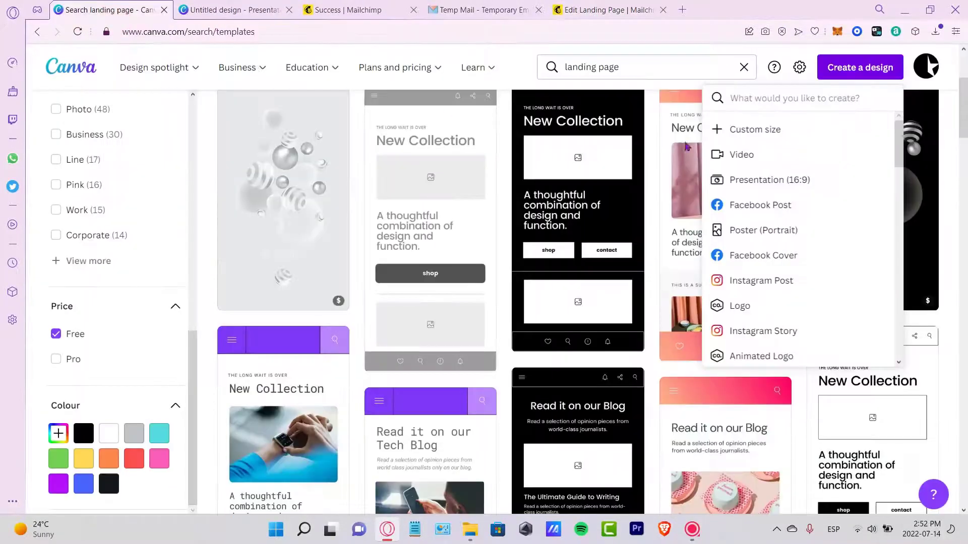
left_click(746, 129)
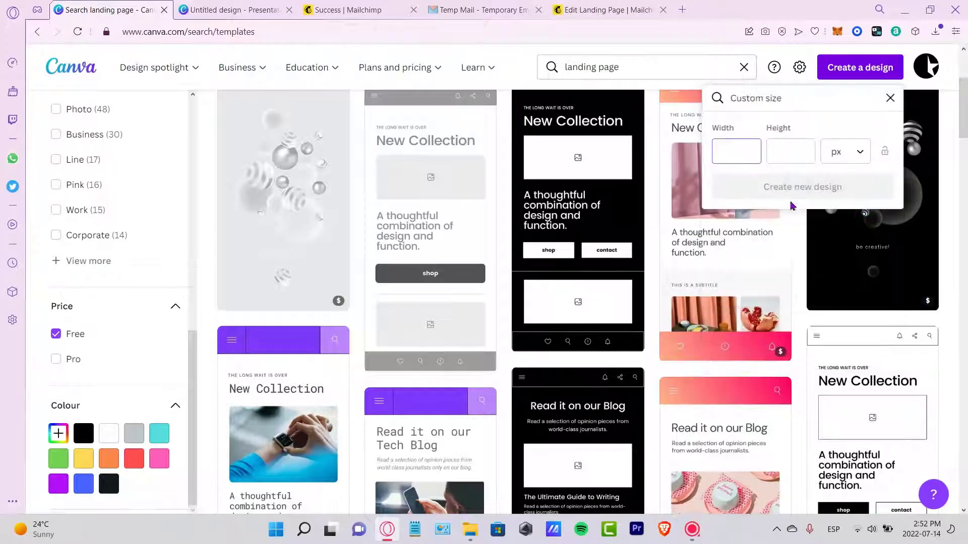
left_click(682, 9)
type("l")
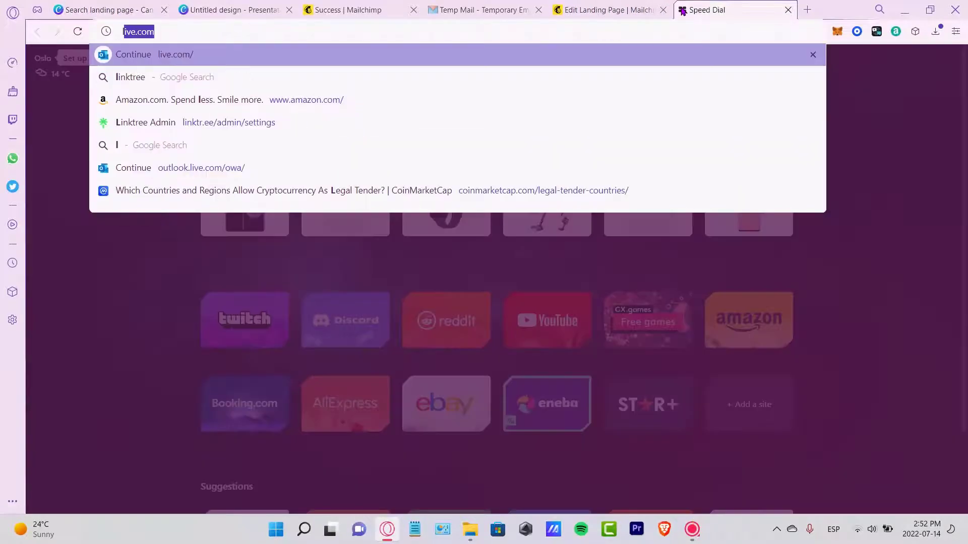
type("anding pag")
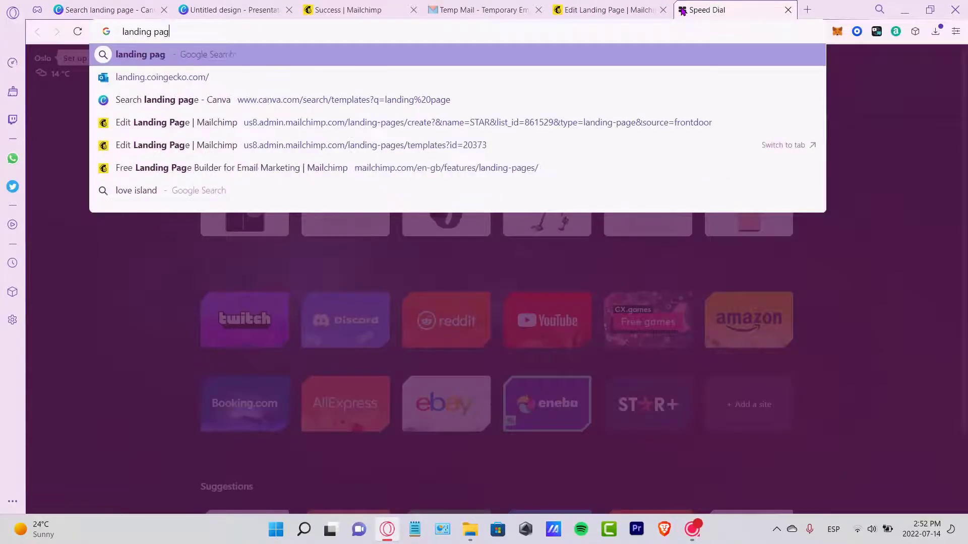
type("e sie dimensoin")
key("Return")
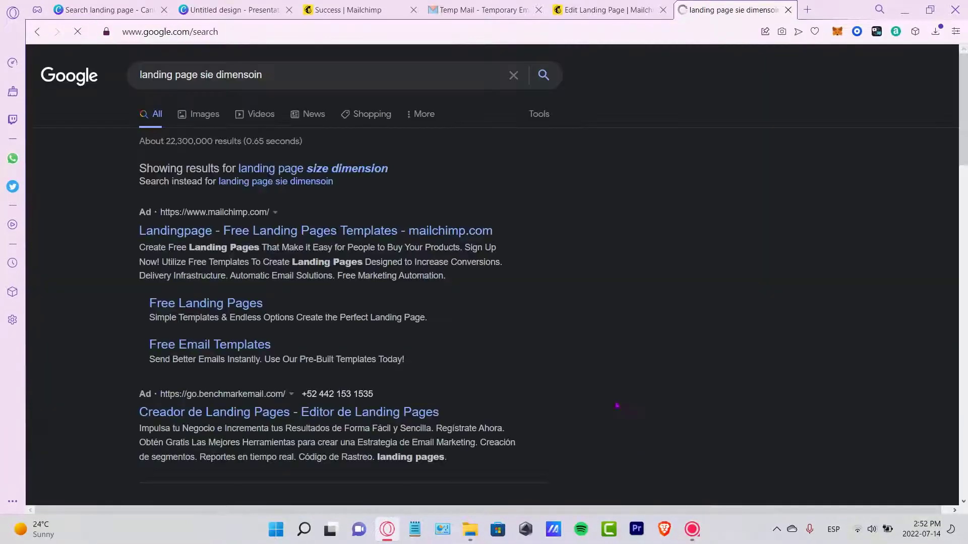
scroll(456, 323, "down", 5)
left_click(225, 274)
left_click_drag(192, 274, 260, 275)
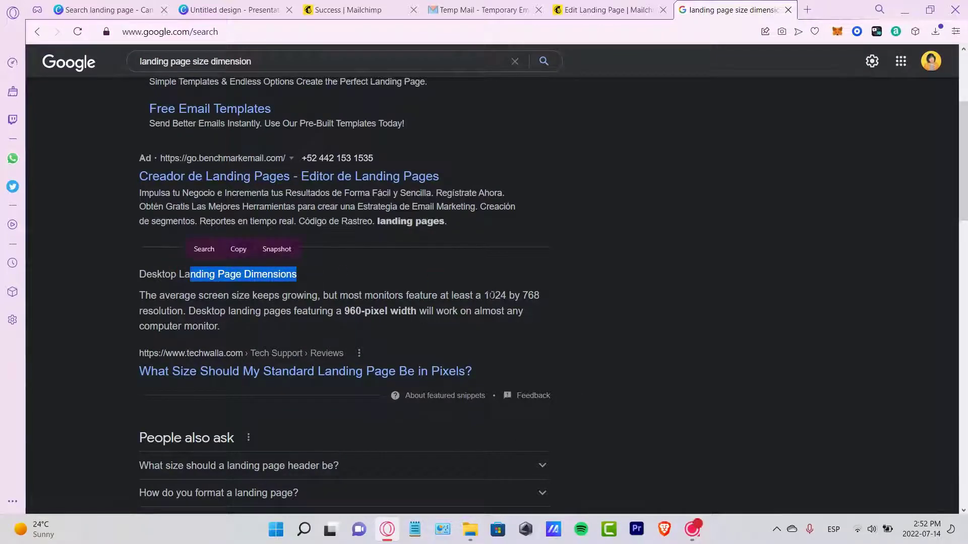
left_click_drag(491, 296, 509, 296)
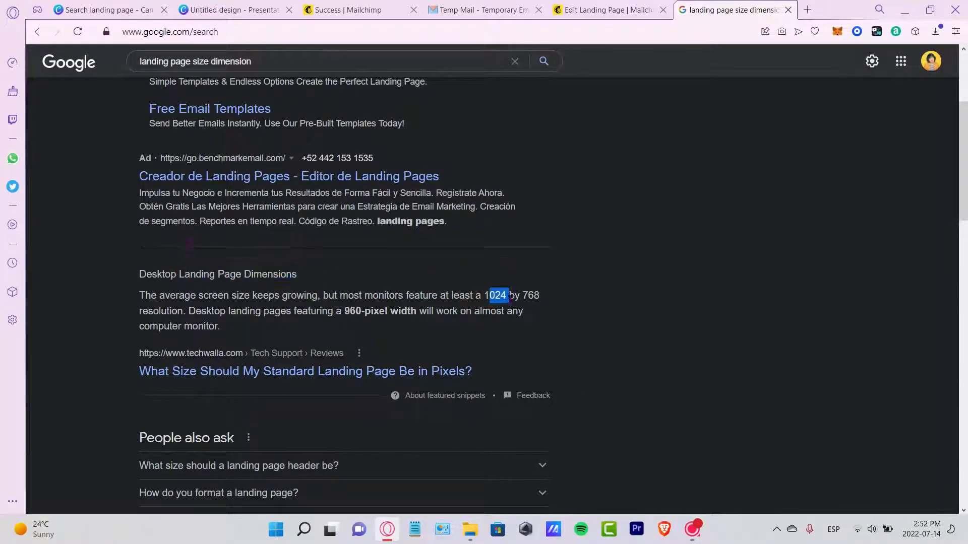
left_click(126, 10)
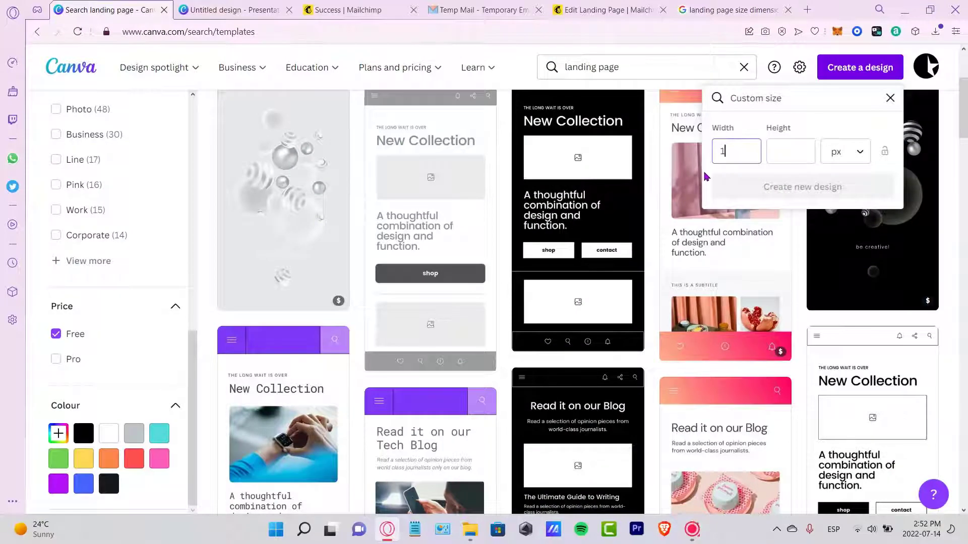
Create a new custom design of 1024 × 768 px
left_click(783, 157)
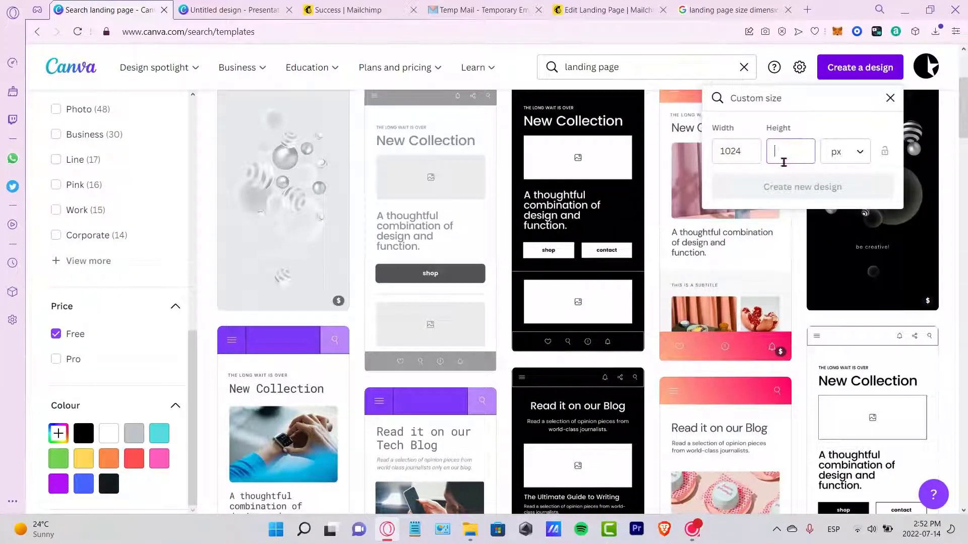
type("768")
left_click(817, 196)
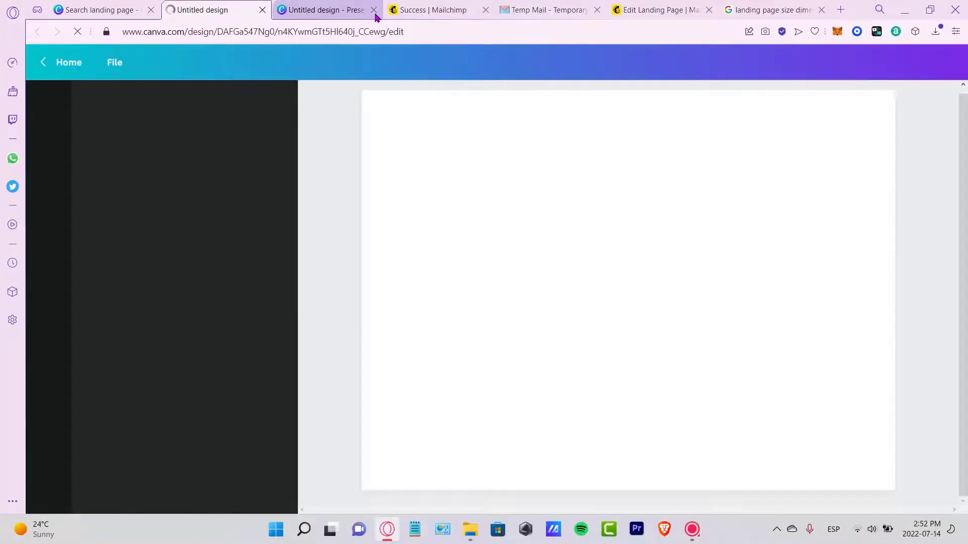
Close the old presentation and Google search tabs and return to the blank design
left_click(375, 11)
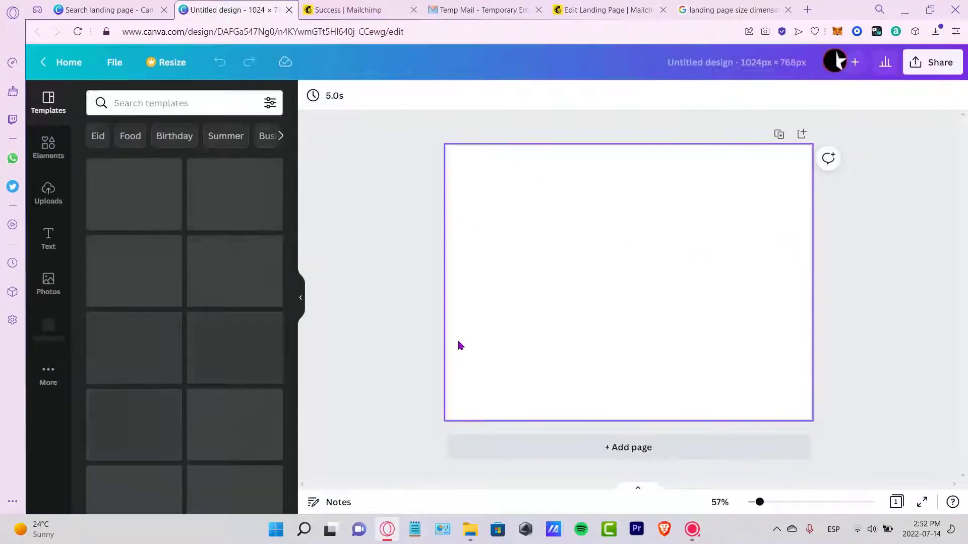
left_click(613, 11)
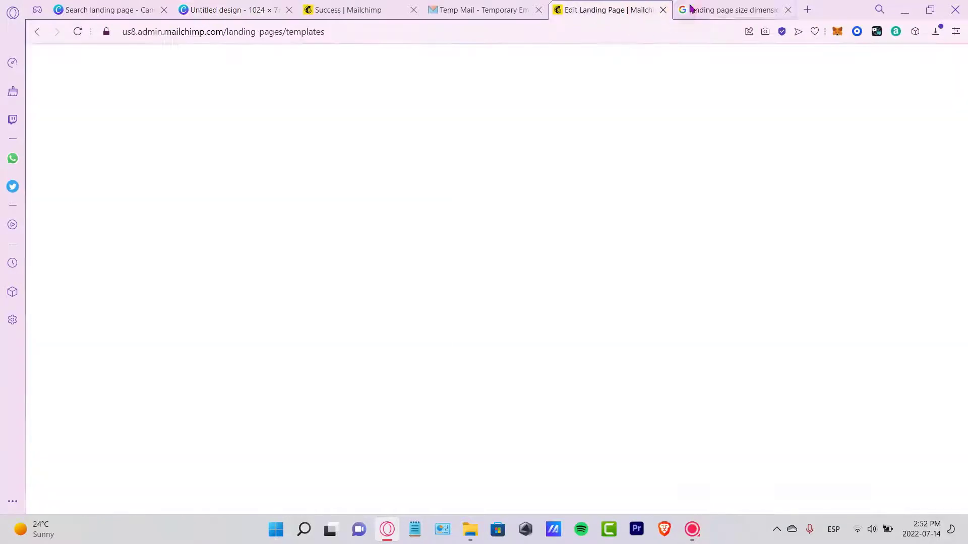
left_click(788, 10)
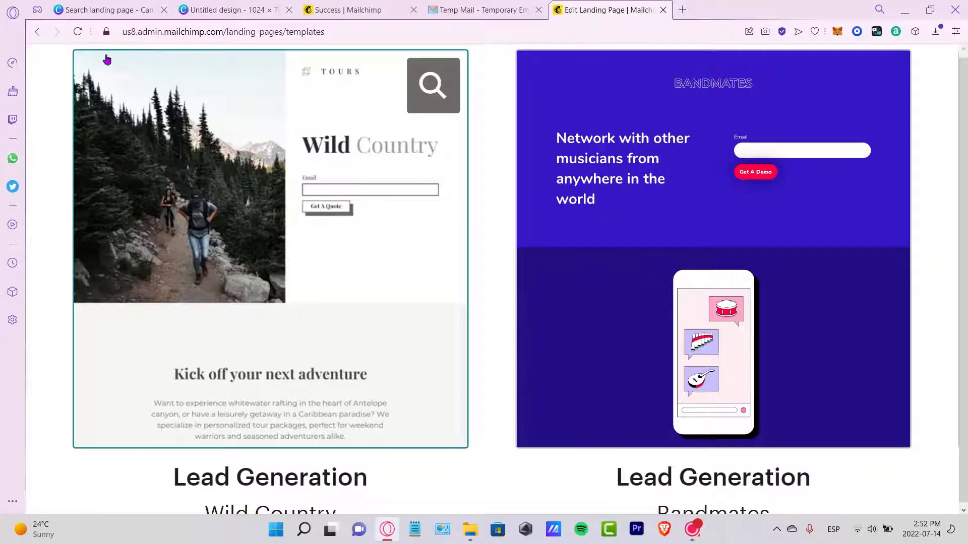
left_click(107, 10)
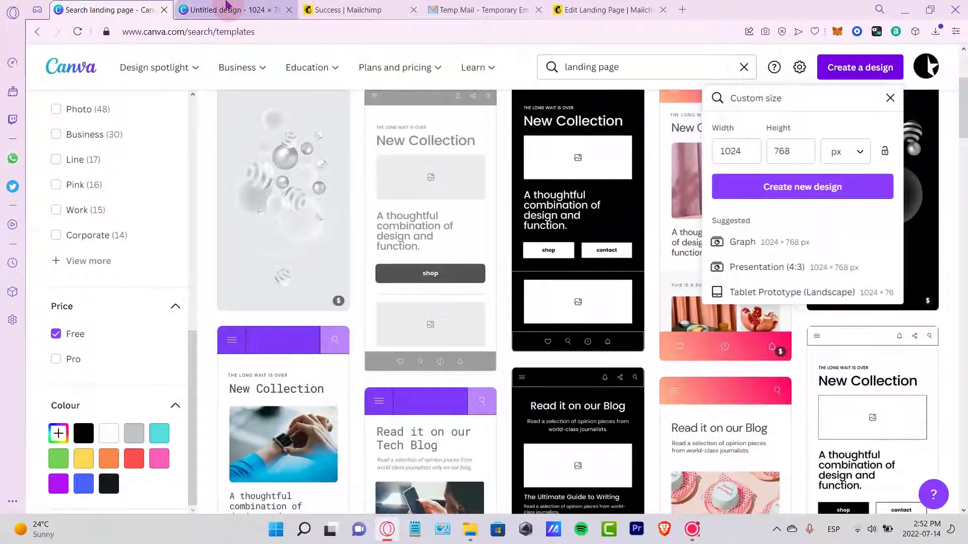
left_click(227, 10)
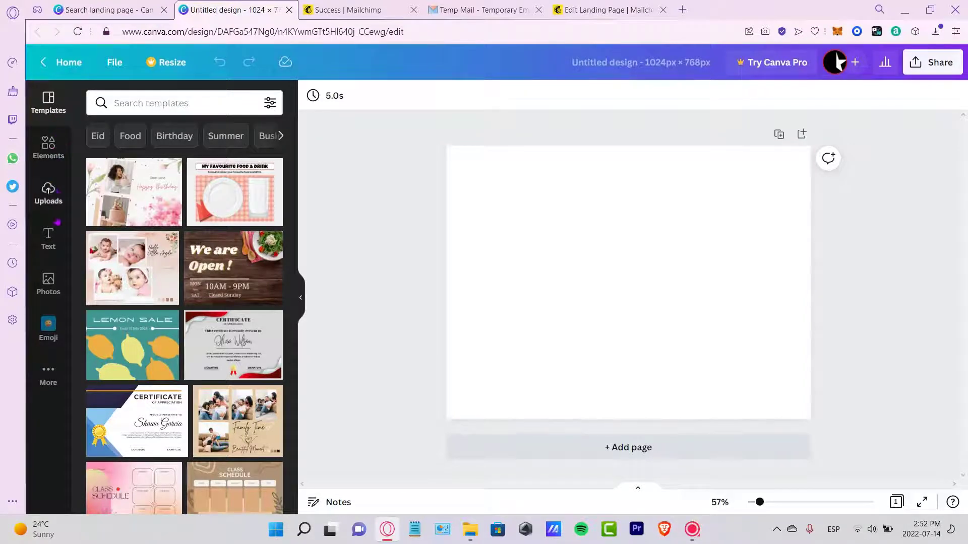
left_click(46, 283)
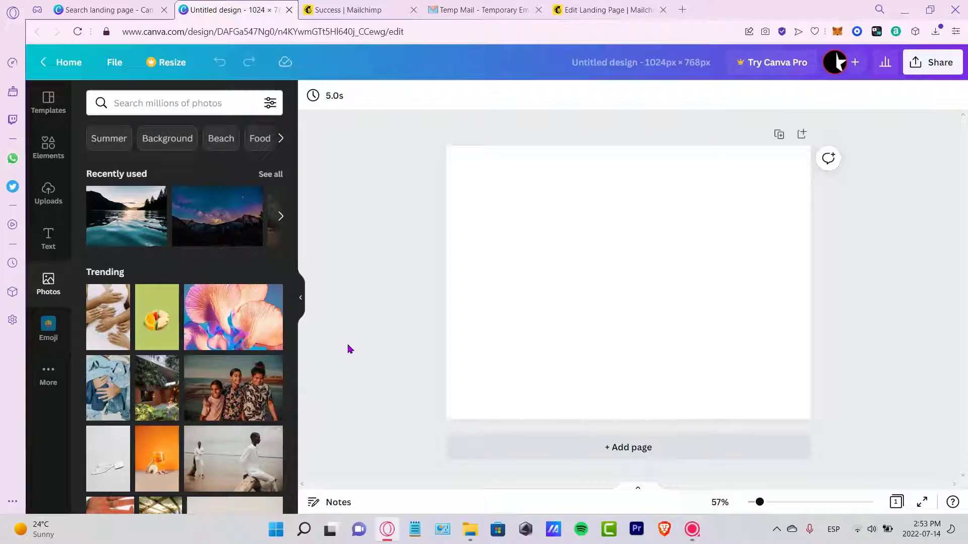
Add a 'guitar' stock photo, shrink it and place it in the page's upper-left area
left_click(194, 101)
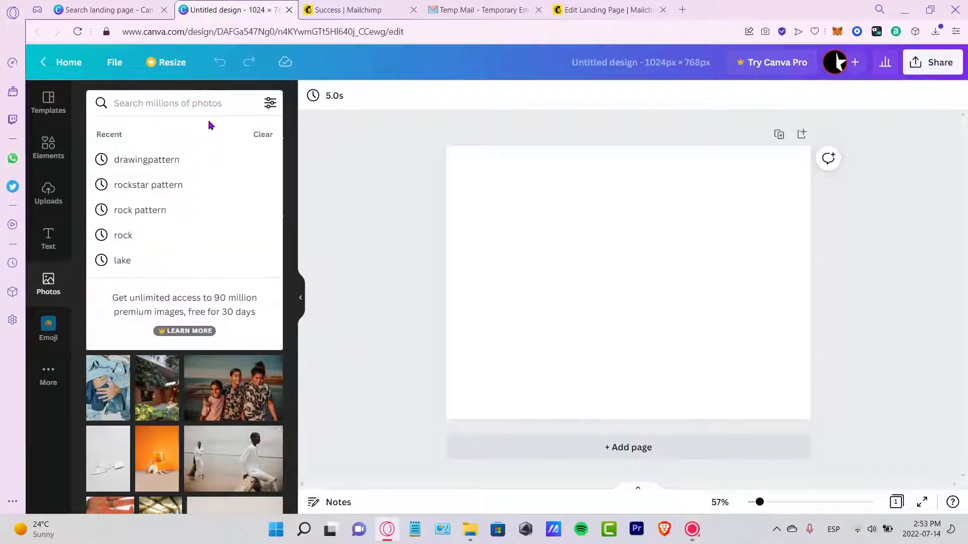
type("guitar")
key("Return")
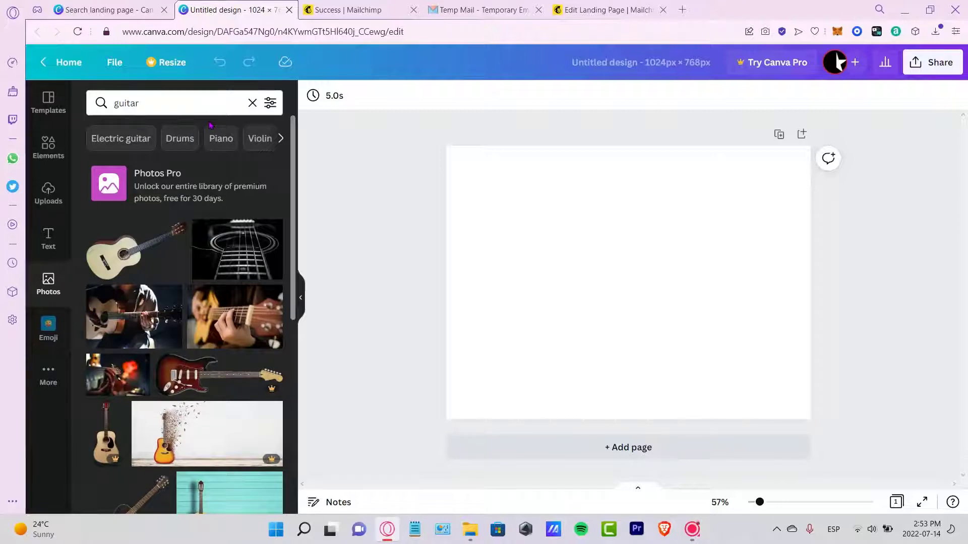
scroll(228, 295, "down", 7)
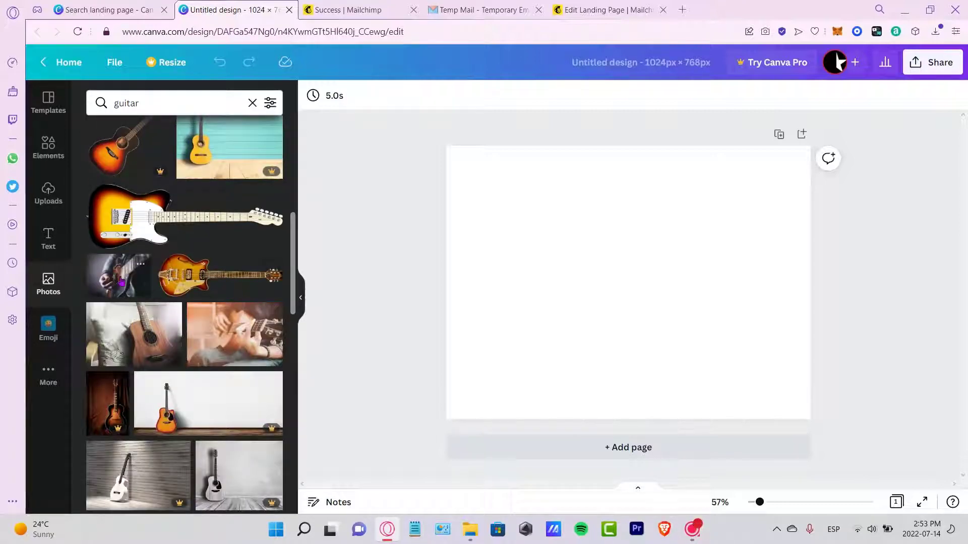
left_click(121, 282)
left_click_drag(759, 329, 683, 328)
left_click_drag(706, 382, 610, 316)
left_click_drag(525, 261, 546, 256)
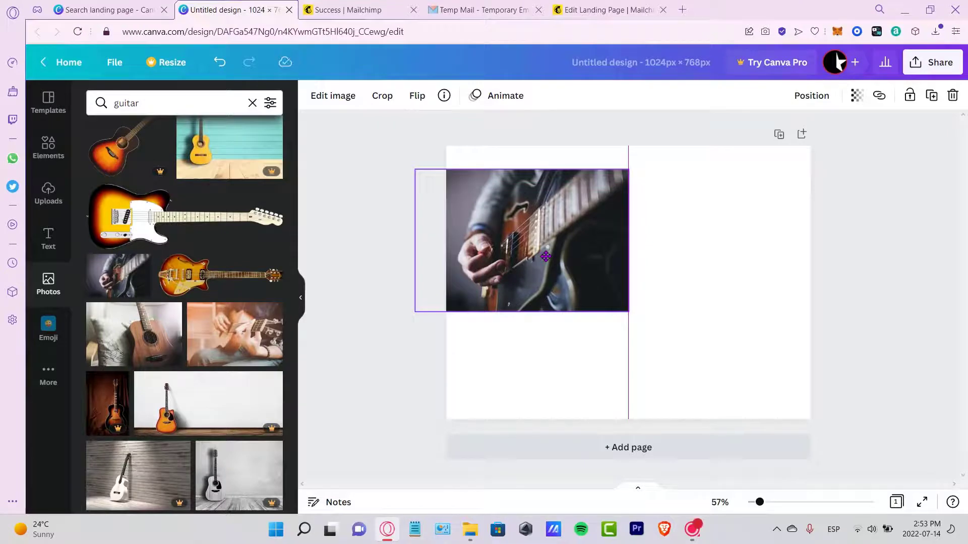
Try brown and salmon page backgrounds, leaving the background white in the end
left_click(728, 235)
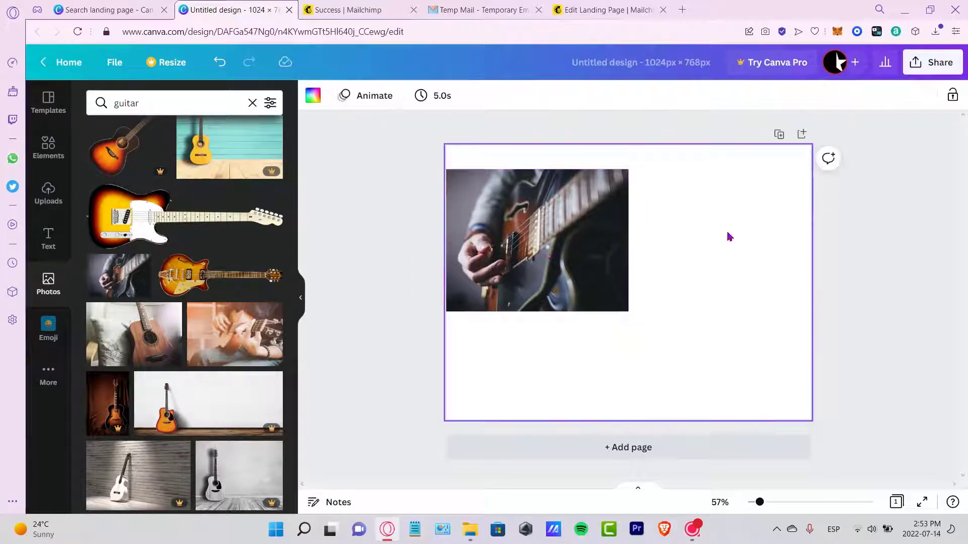
left_click(565, 253)
left_click(774, 237)
left_click(314, 96)
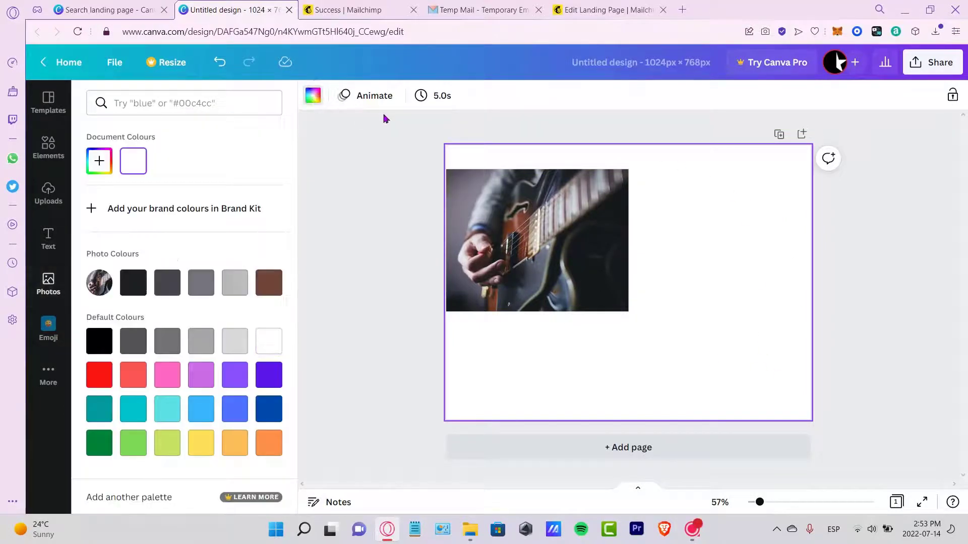
left_click(272, 283)
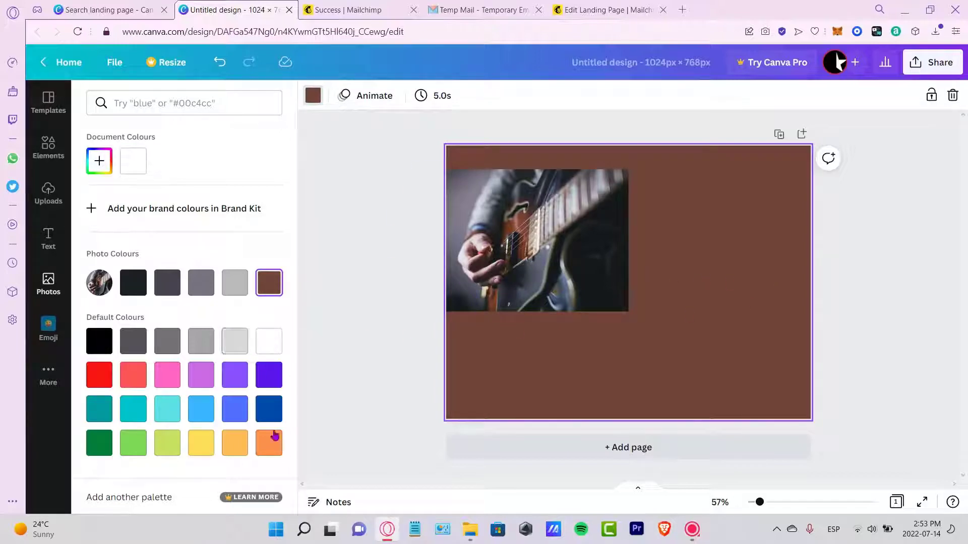
left_click(100, 163)
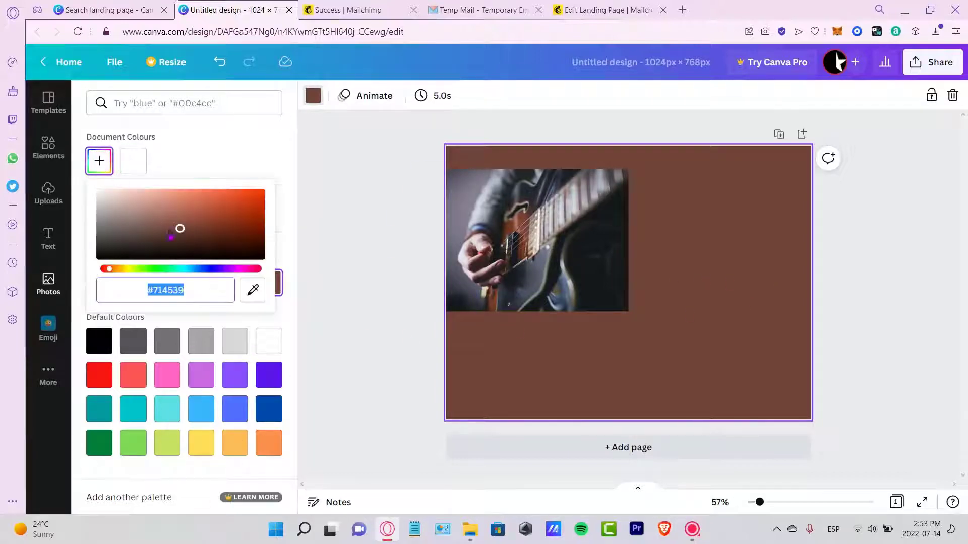
left_click_drag(180, 229, 98, 190)
left_click(479, 227)
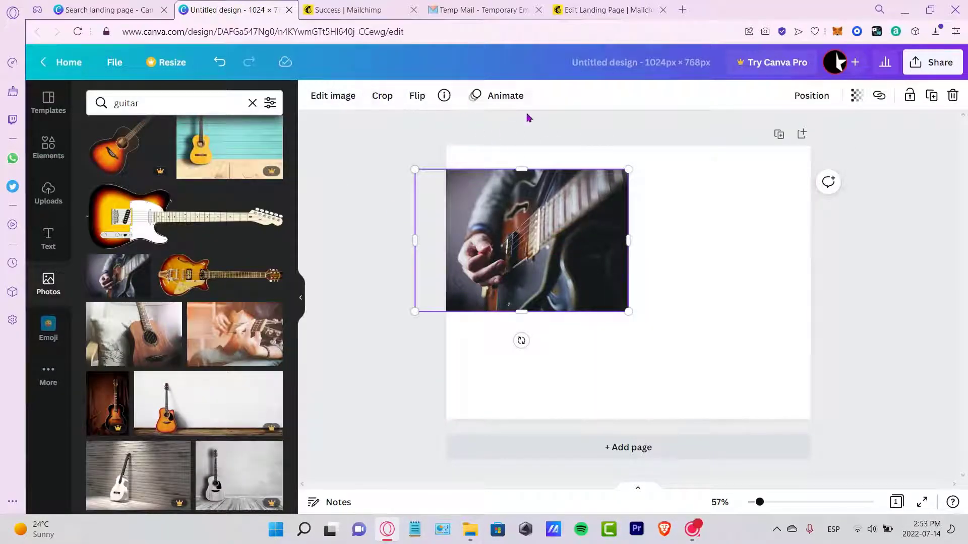
key("Escape")
Add a heading with pasted text below the guitar photo and set its font to Nourd
left_click(48, 146)
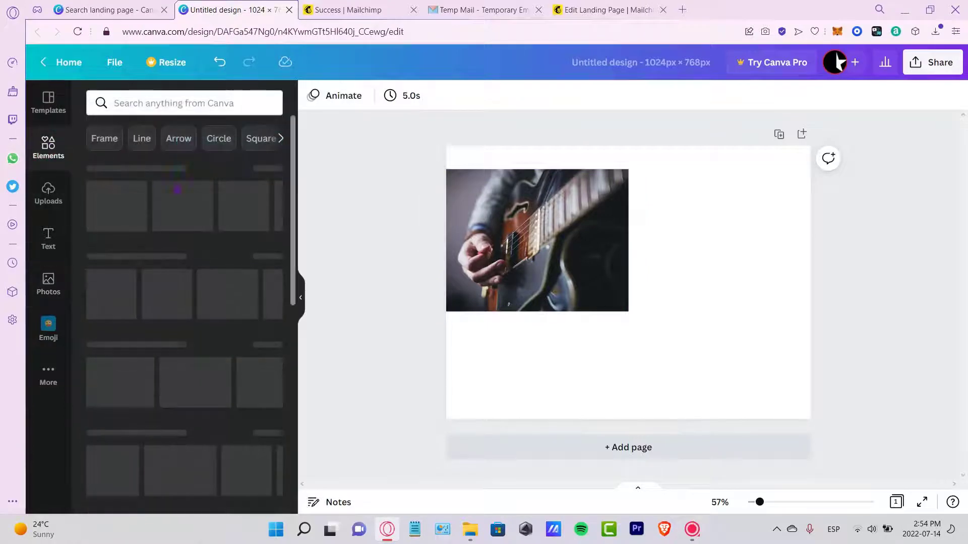
left_click(48, 238)
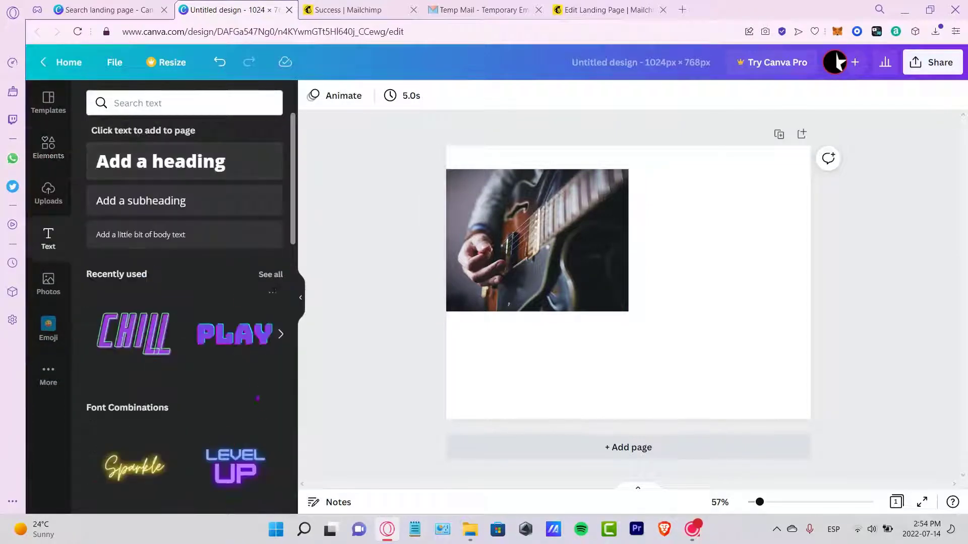
left_click(216, 164)
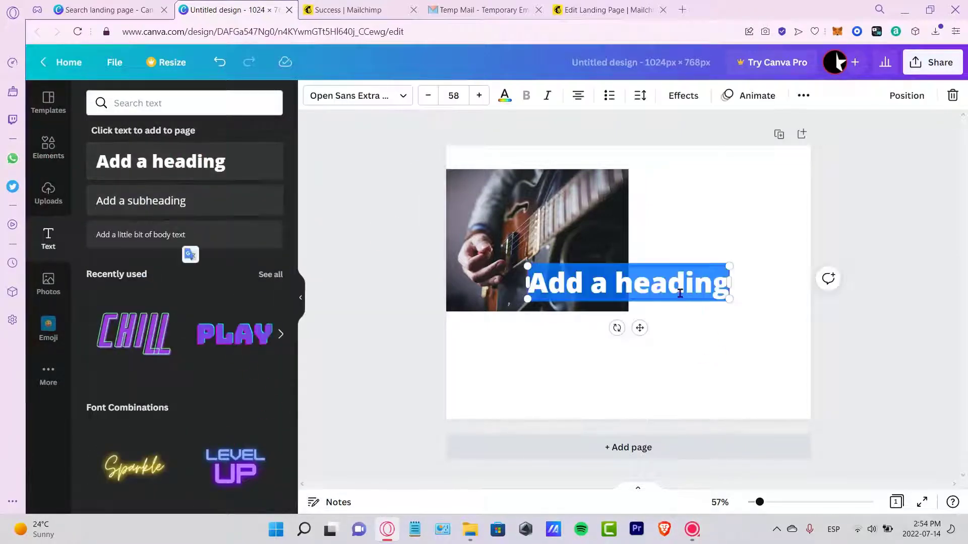
type("The Long wait is over")
left_click_drag(749, 302, 741, 352)
left_click(403, 96)
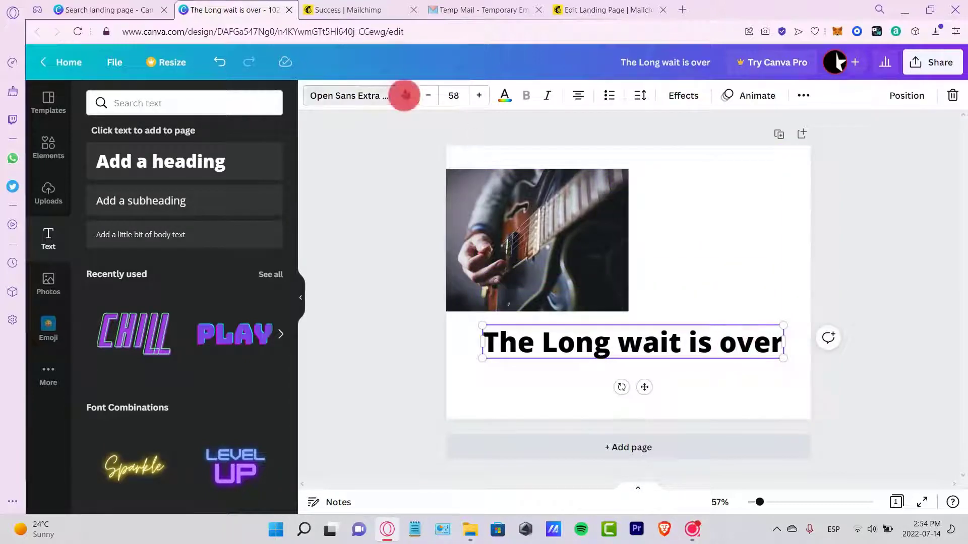
left_click(182, 223)
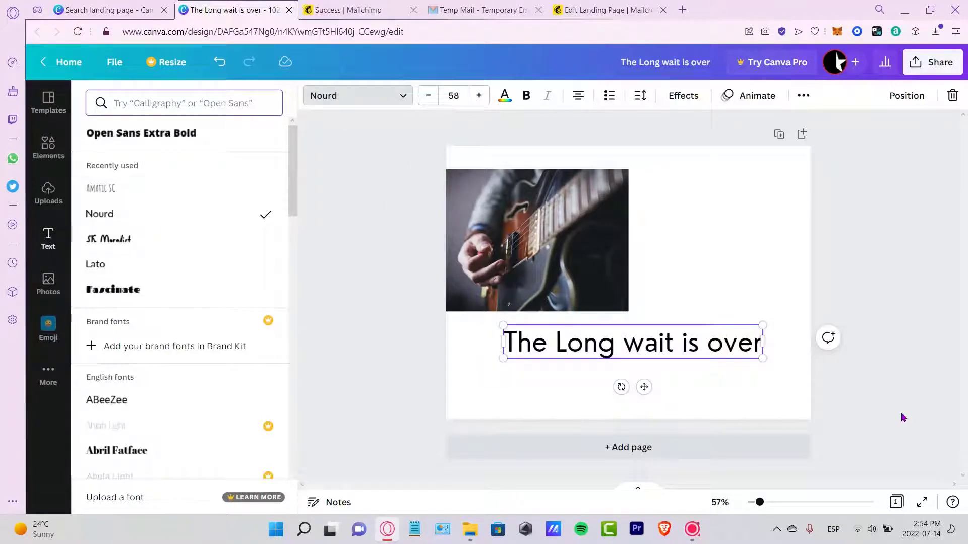
left_click(879, 368)
Shrink the heading to size 43.5 and centre it under the photo
left_click(774, 371)
left_click(752, 359)
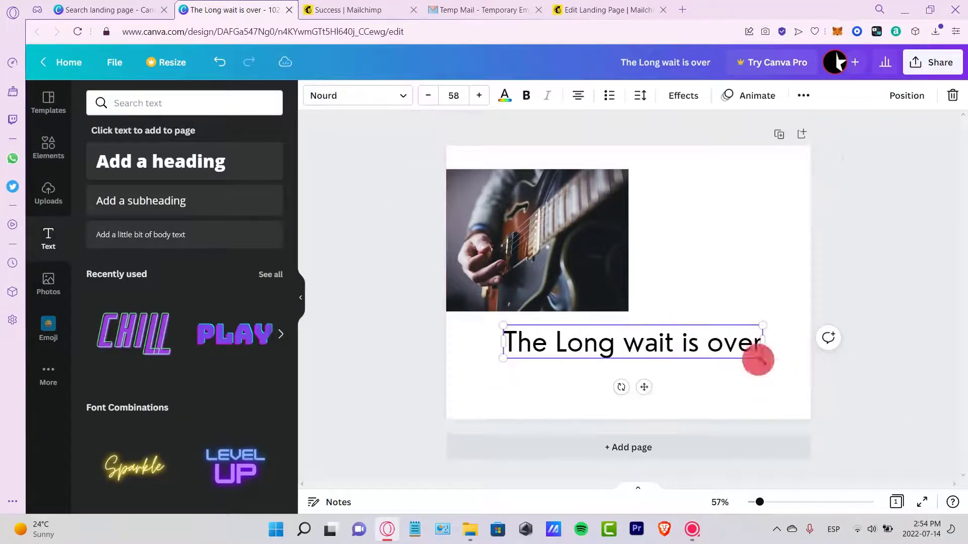
left_click_drag(765, 361, 579, 378)
left_click(732, 315)
left_click(656, 353)
double_click(580, 377)
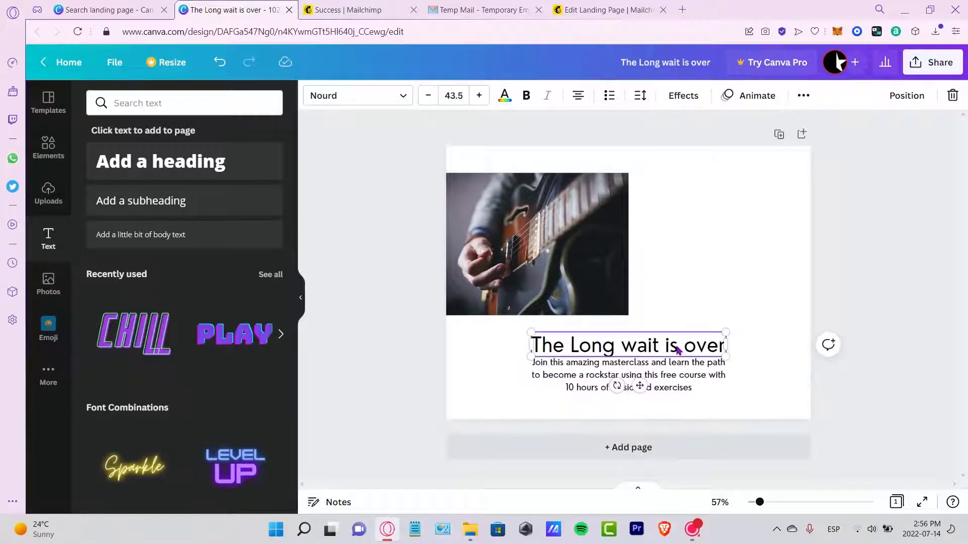
Duplicate the heading, retype the copy as 'Sign Up', and place it upper right beside the photo
key("ctrl+d")
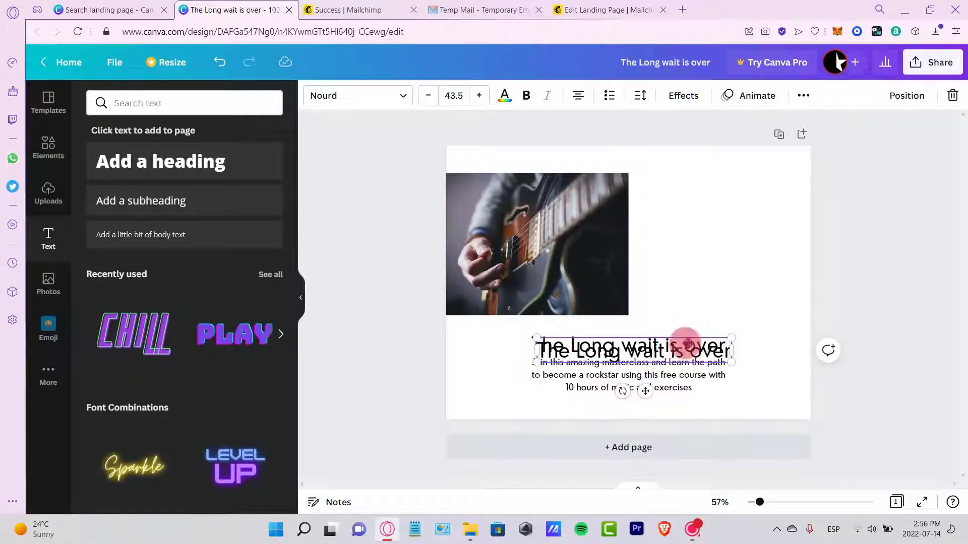
left_click_drag(681, 348, 735, 217)
double_click(737, 215)
type("Sign UP")
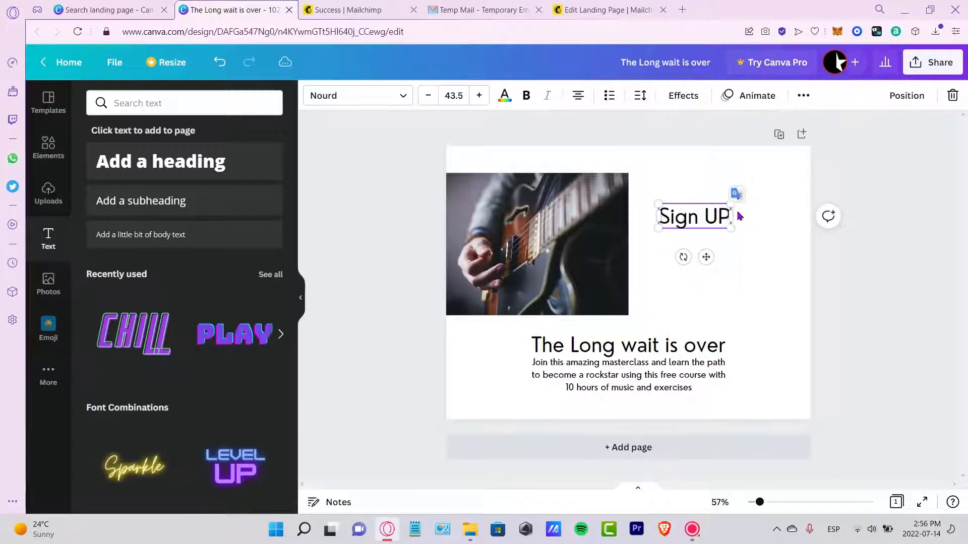
key("BackSpace")
type("p")
left_click(849, 272)
left_click_drag(713, 216, 736, 192)
left_click(797, 242)
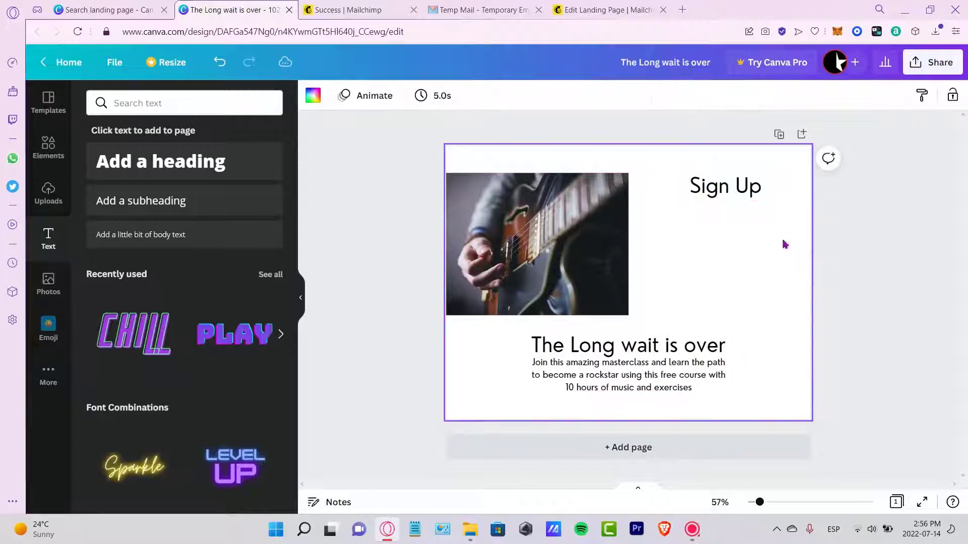
Add a rounded square and reshape it into a wide grey input bar under Sign Up
left_click(48, 146)
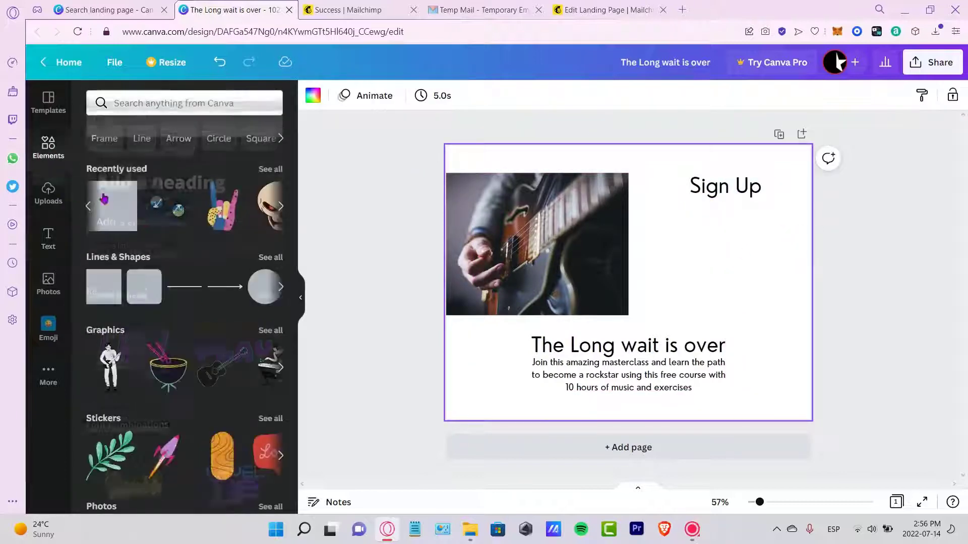
left_click_drag(134, 295, 701, 262)
left_click_drag(707, 222, 800, 261)
left_click_drag(730, 287, 753, 263)
left_click(759, 232)
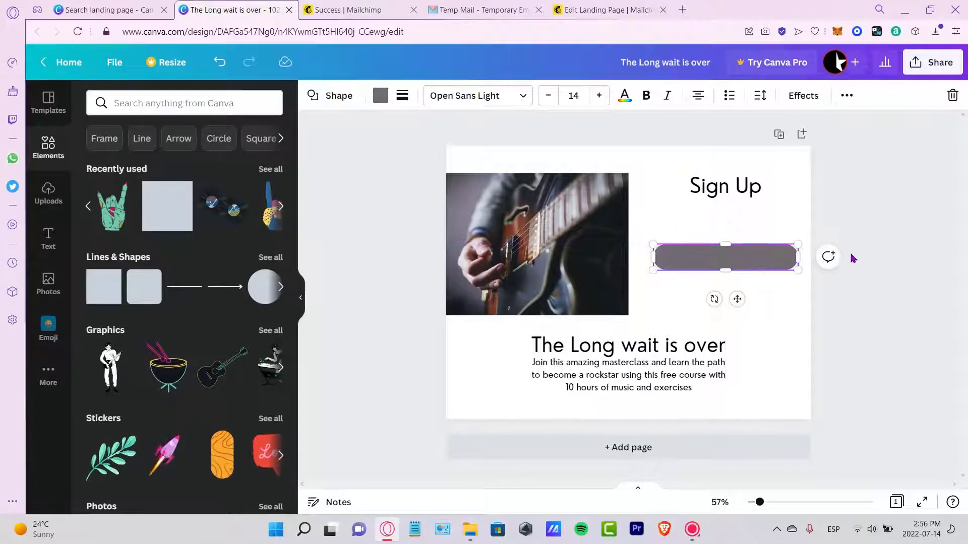
left_click(868, 255)
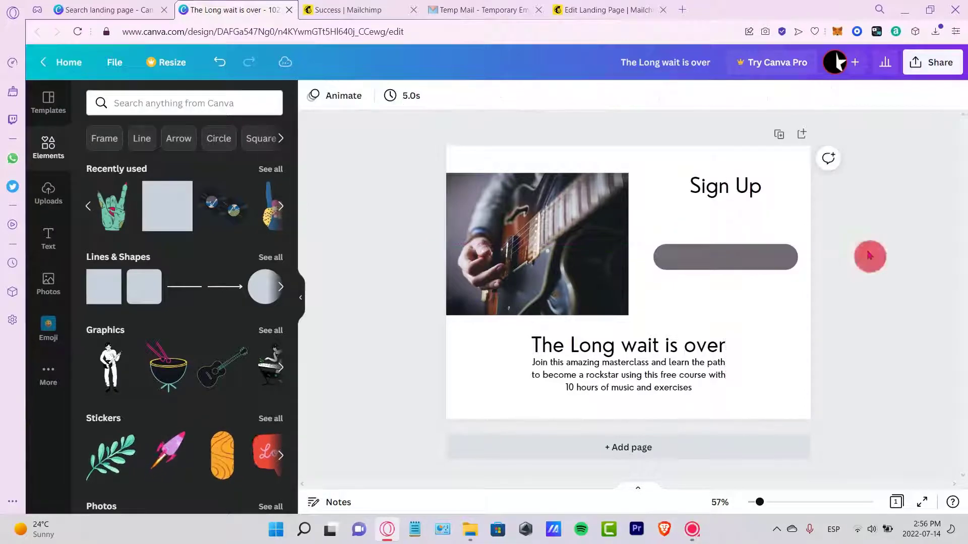
Copy the Sign Up text above the bar and retype it as 'Enter your email:'
left_click(706, 192)
left_click_drag(727, 194, 692, 236)
double_click(716, 231)
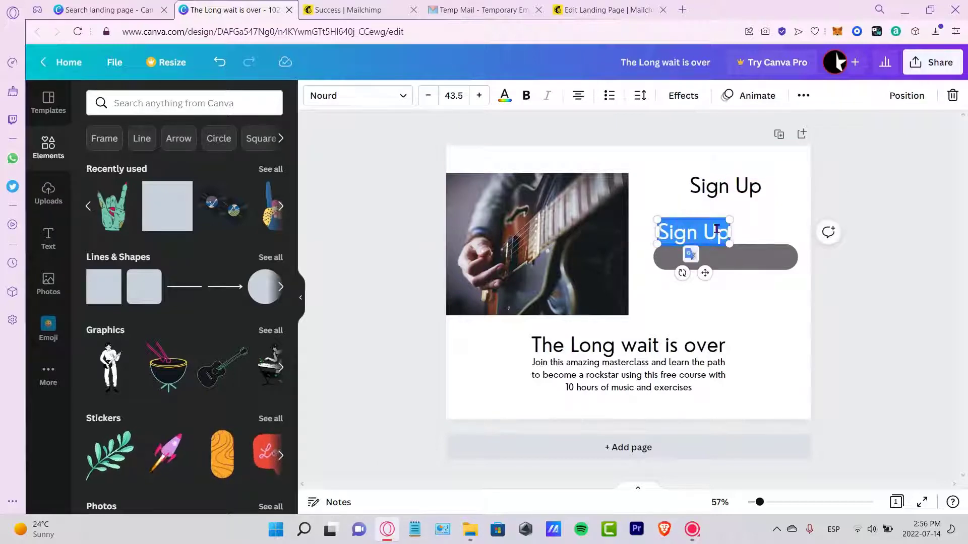
type("Enter")
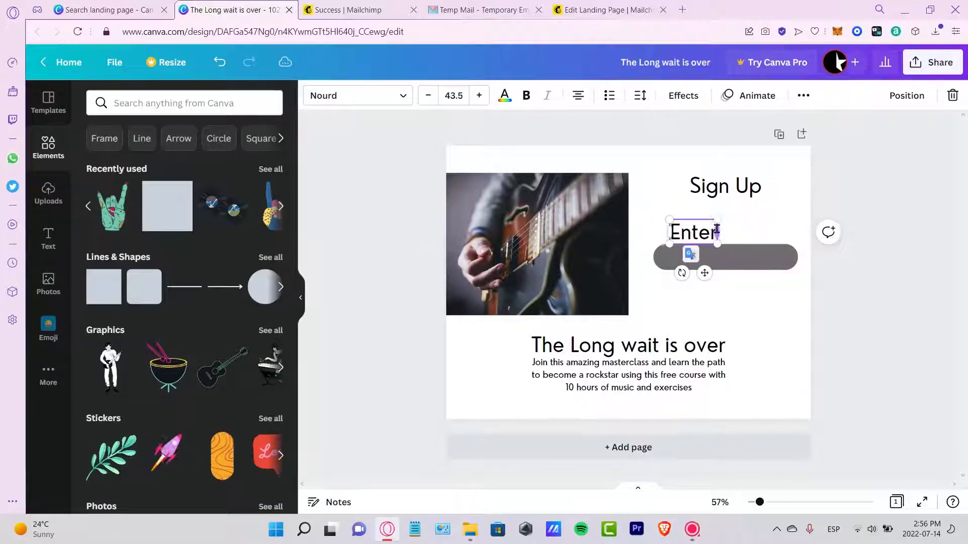
type(" your email")
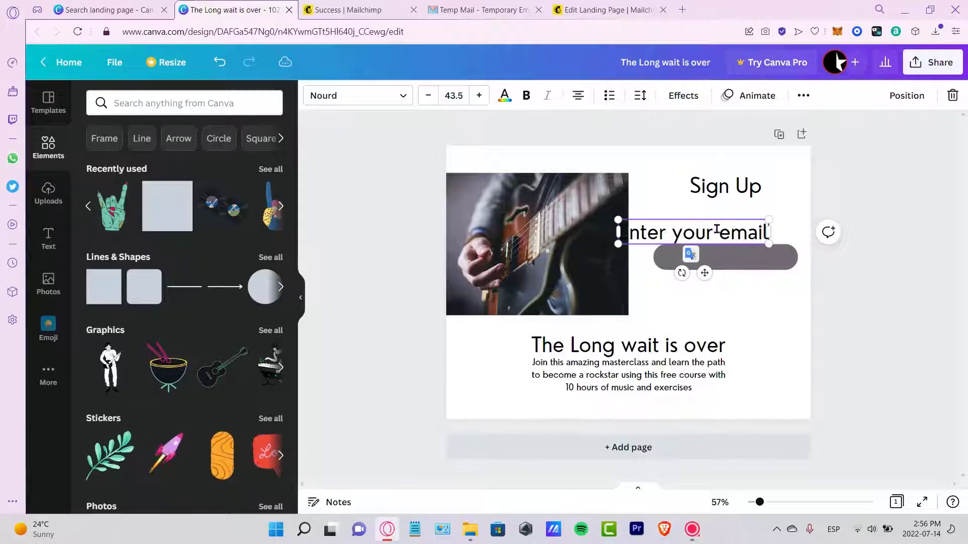
type(":")
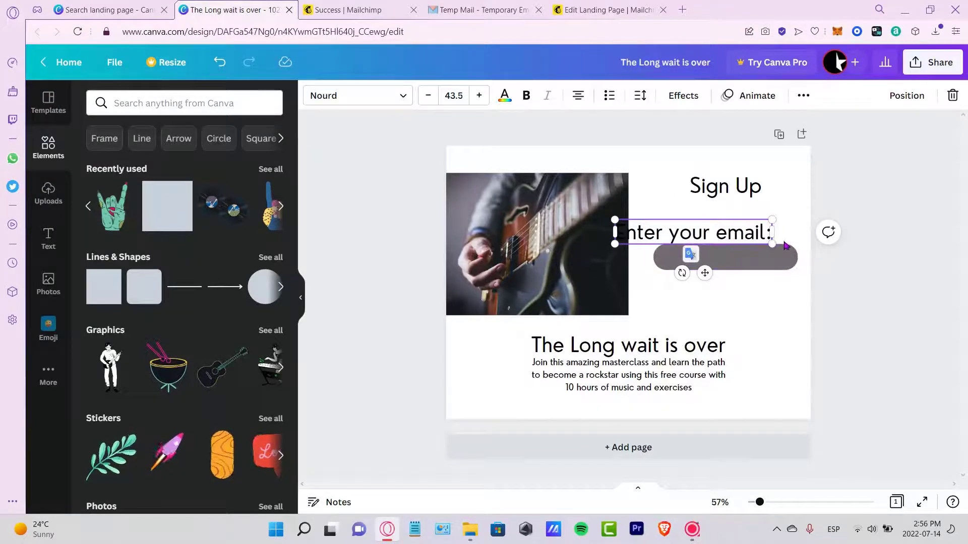
left_click_drag(770, 241, 735, 238)
left_click(729, 228)
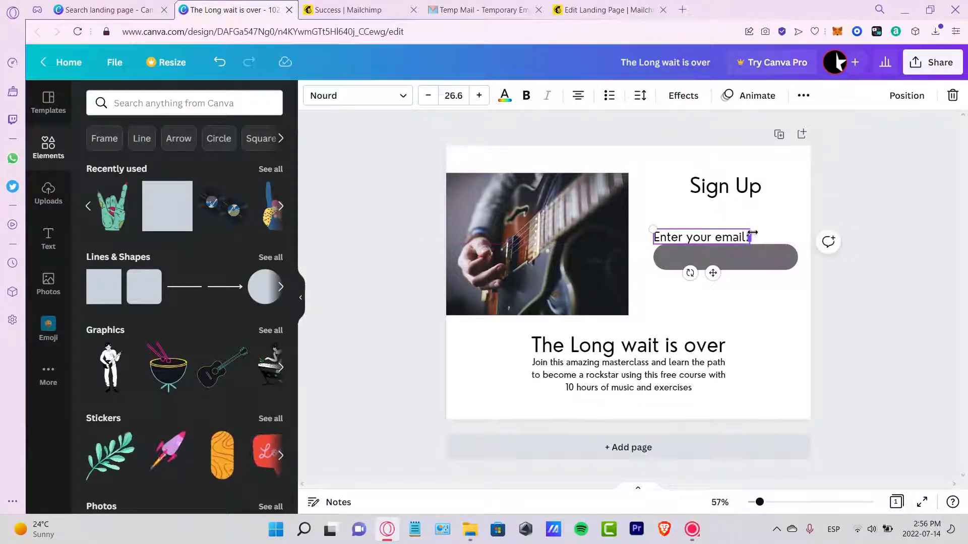
Reduce the email label to font size 16.6 and align it left just above the bar
left_click(432, 96)
left_click(432, 95)
left_click(431, 95)
left_click(431, 95)
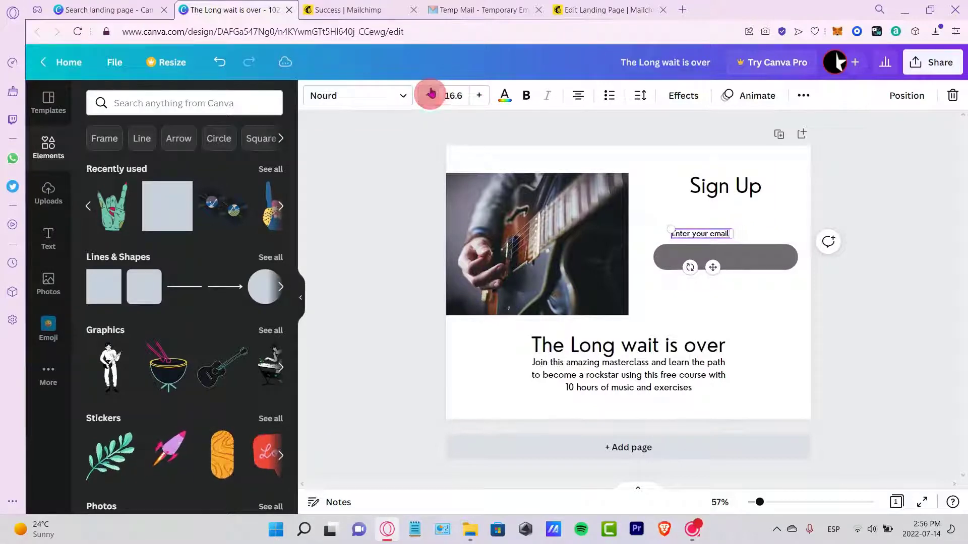
left_click(728, 241)
left_click_drag(709, 235, 702, 233)
left_click(754, 216)
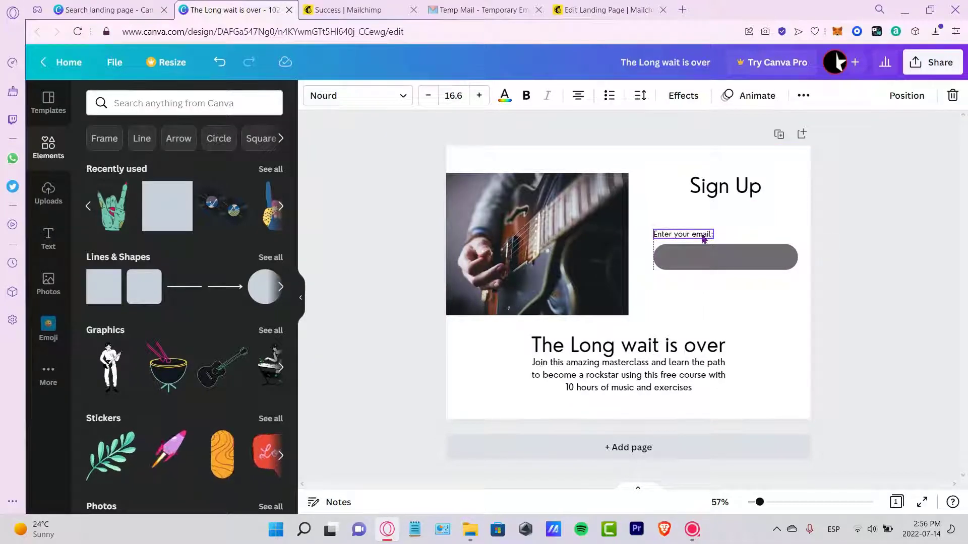
left_click(797, 203)
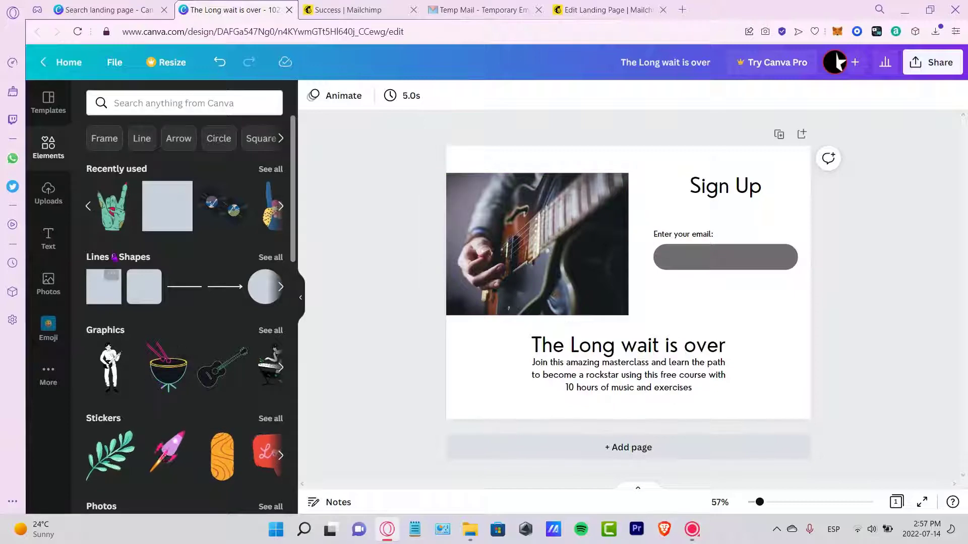
Add the dotted arrow line from Lines & Shapes and place it just beneath Sign Up
scroll(238, 317, "down", 14)
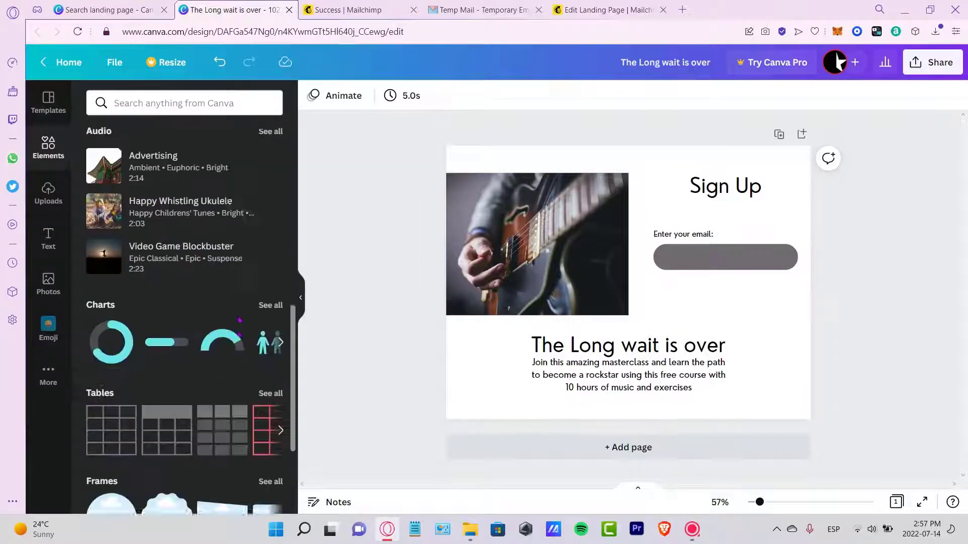
scroll(239, 322, "up", 15)
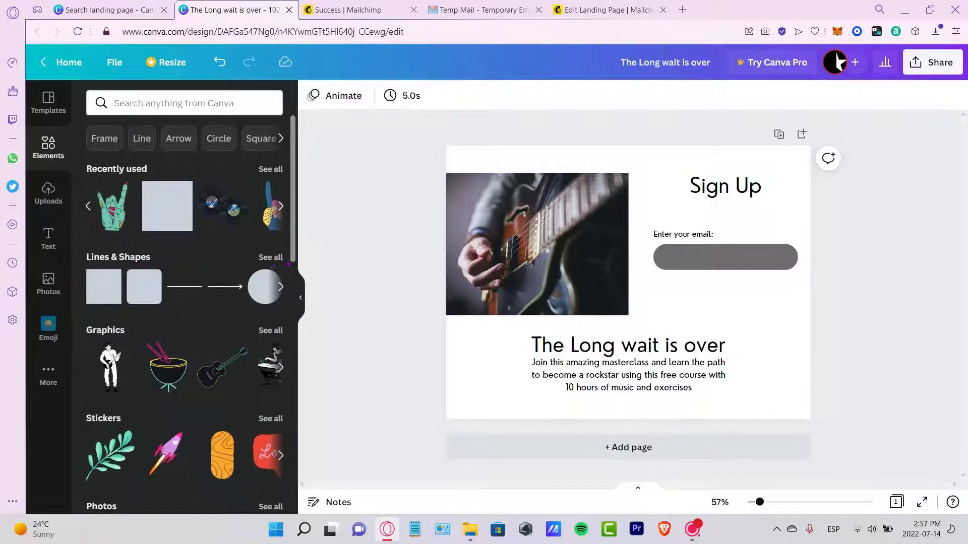
left_click(271, 258)
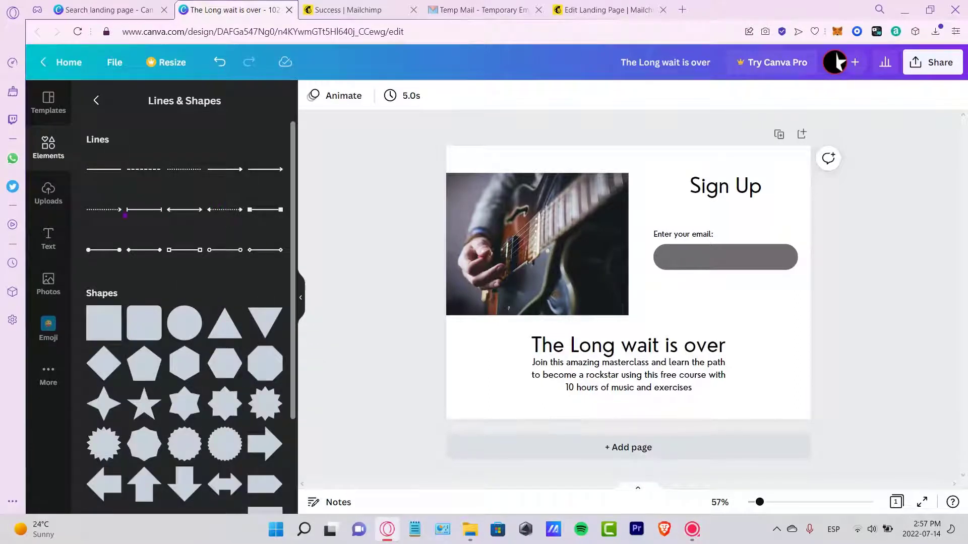
left_click(107, 216)
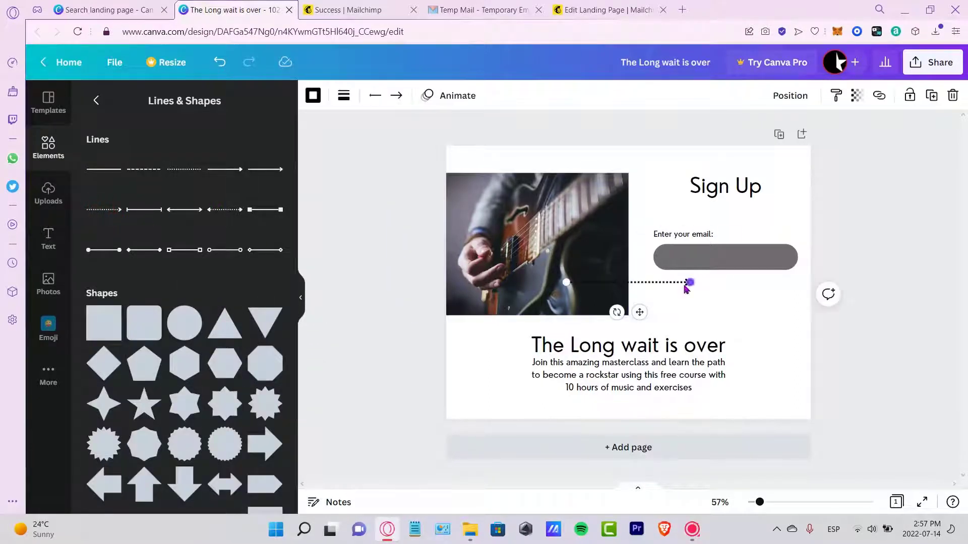
left_click_drag(664, 286, 797, 213)
left_click(845, 197)
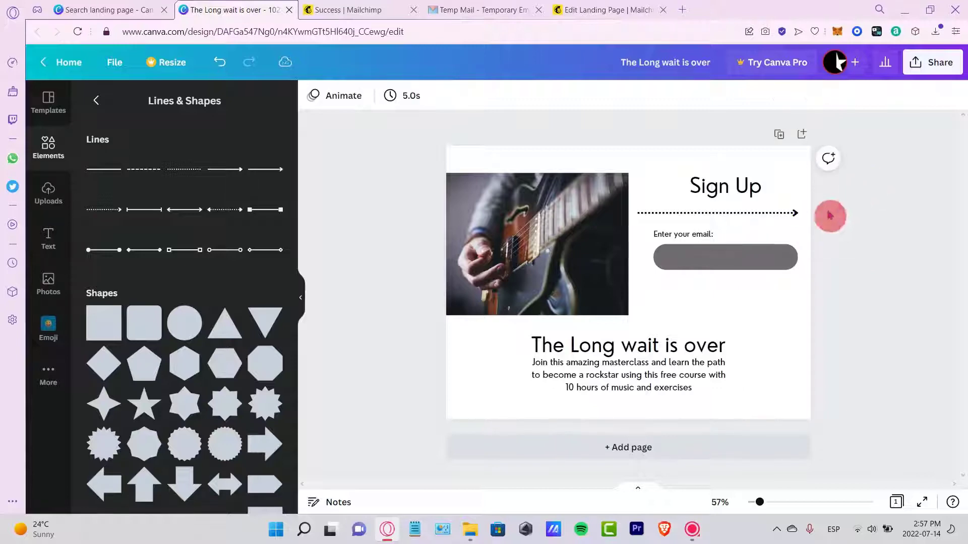
scroll(191, 307, "down", 5)
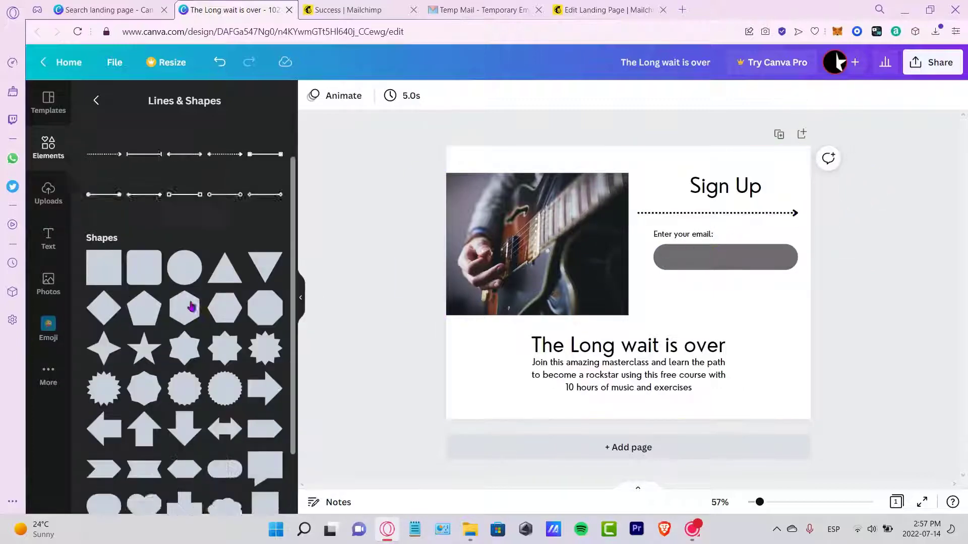
scroll(197, 313, "down", 6)
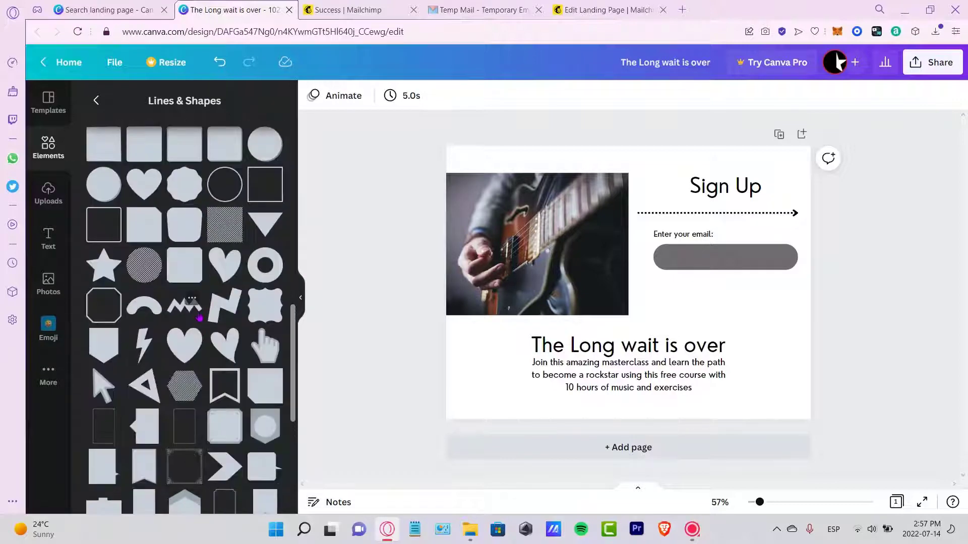
Send the diagonal stripes graphic behind all other elements
right_click(755, 338)
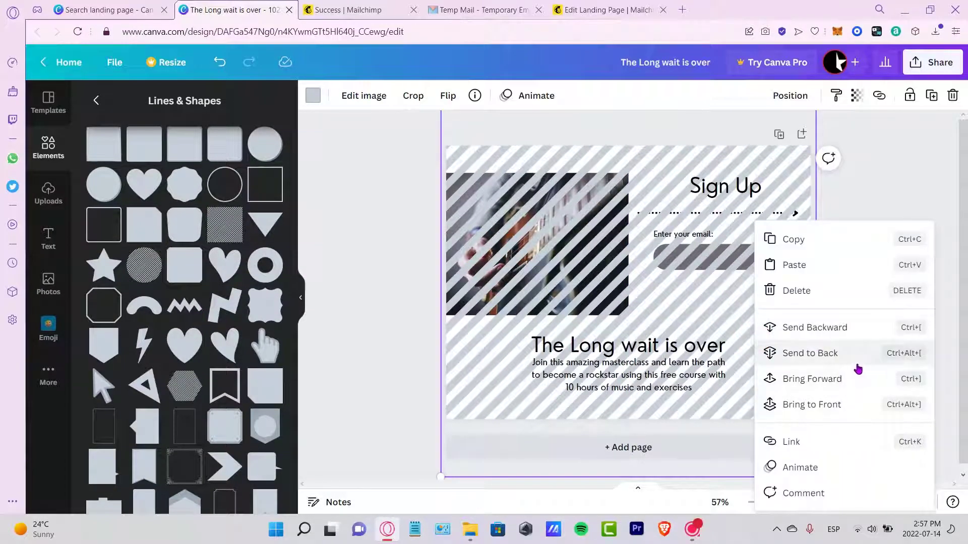
left_click(847, 334)
right_click(809, 337)
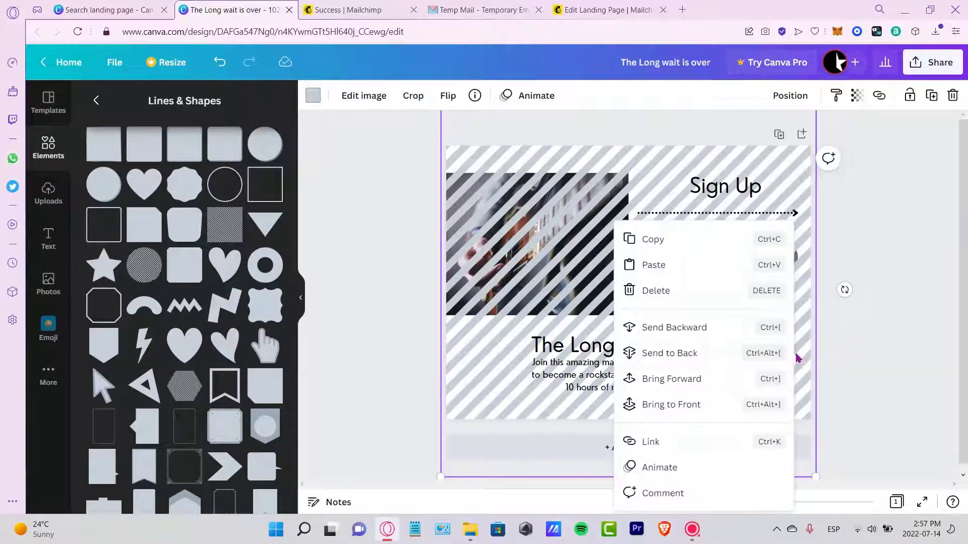
left_click(708, 353)
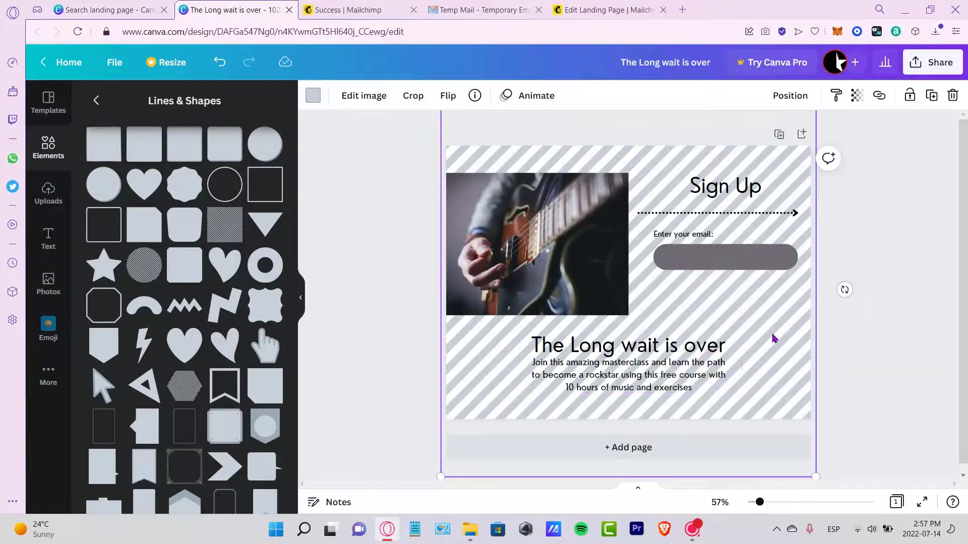
Set the stripes' transparency to 34 and stretch an outline box across the headline area
left_click(856, 95)
left_click_drag(807, 148, 770, 147)
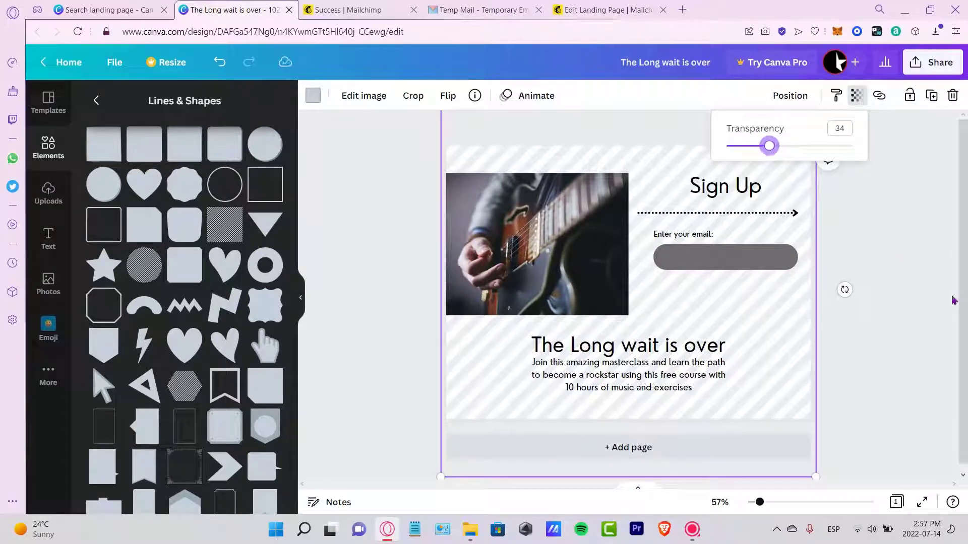
left_click(920, 303)
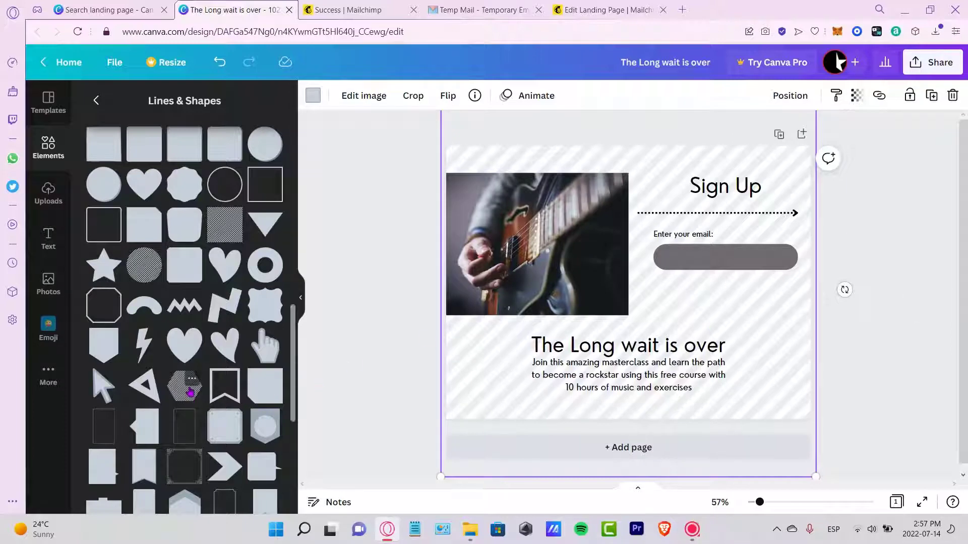
scroll(192, 383, "down", 5)
left_click_drag(184, 438, 810, 419)
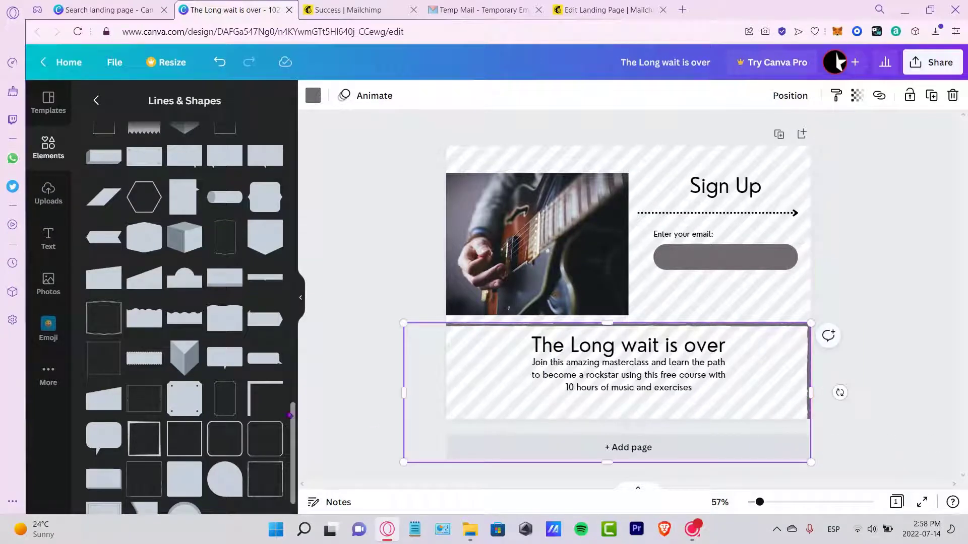
Fit the outline box to the page width and nudge the guitar photo up slightly
left_click_drag(403, 392, 447, 393)
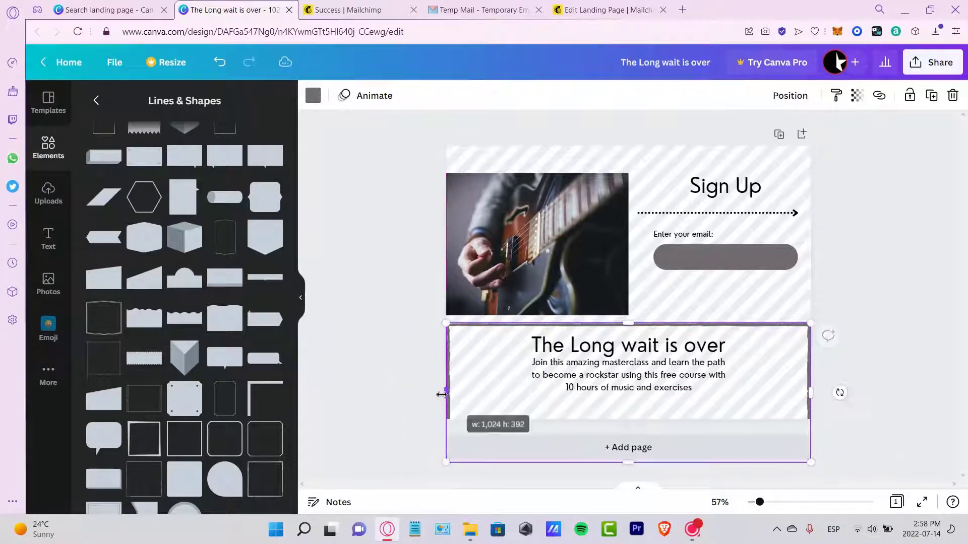
key("Escape")
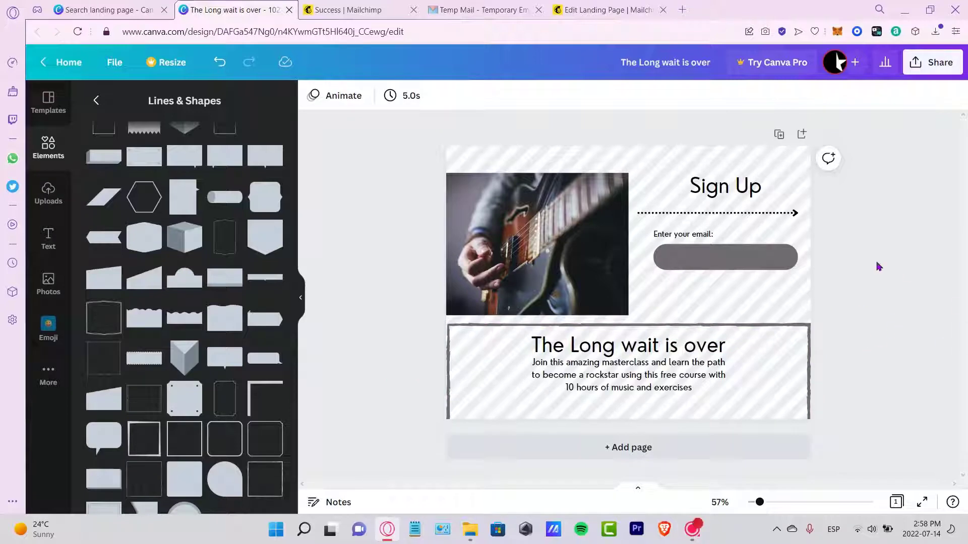
left_click_drag(543, 244, 543, 224)
left_click(864, 207)
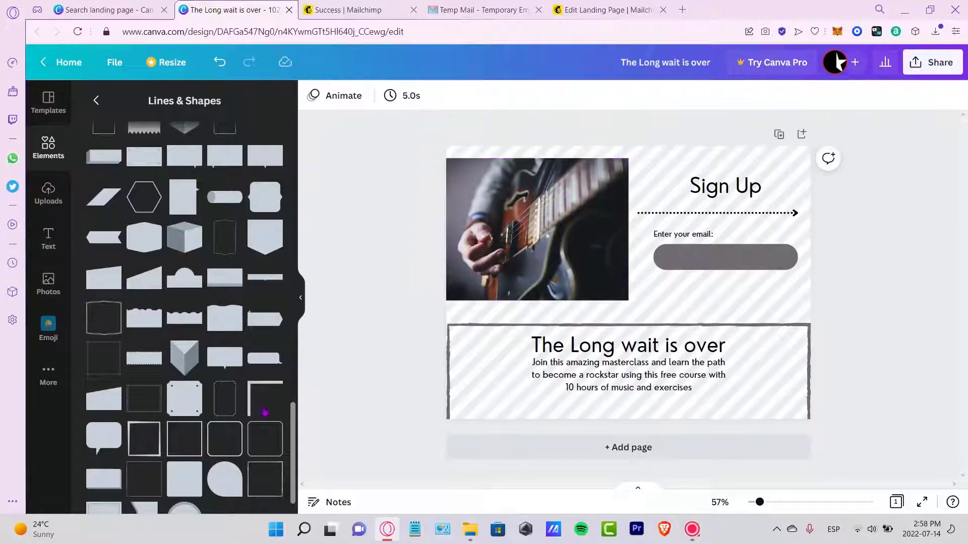
Place the guitar photo in a frame and enlarge the frame right, upward and downward
scroll(230, 415, "down", 1)
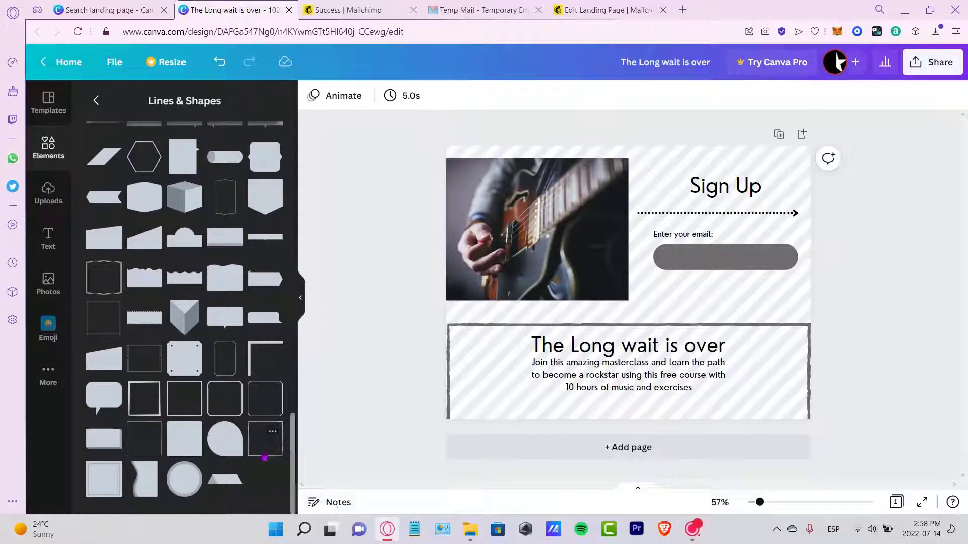
left_click_drag(146, 410, 503, 221)
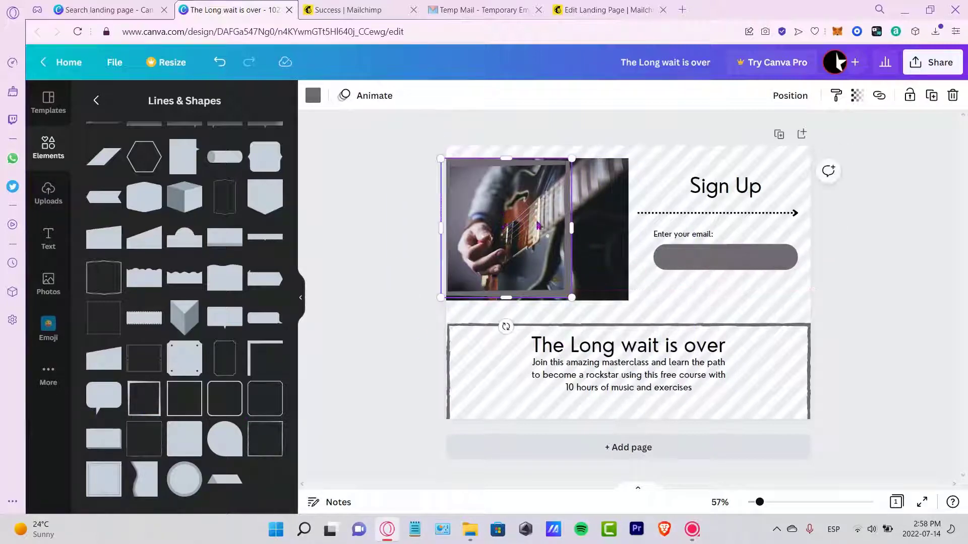
left_click_drag(571, 229, 632, 229)
mouse_move(535, 161)
left_mouse_down()
mouse_move(537, 147)
mouse_move(546, 156)
left_mouse_up()
left_click_drag(537, 296, 550, 304)
left_click(428, 309)
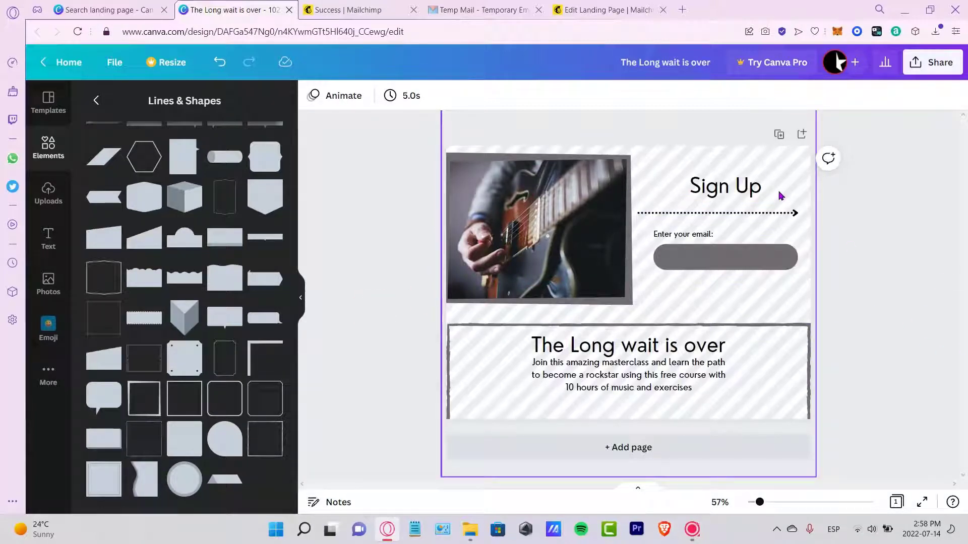
Switch over to the Mailchimp landing-page templates tab
left_click(740, 258)
left_click(871, 216)
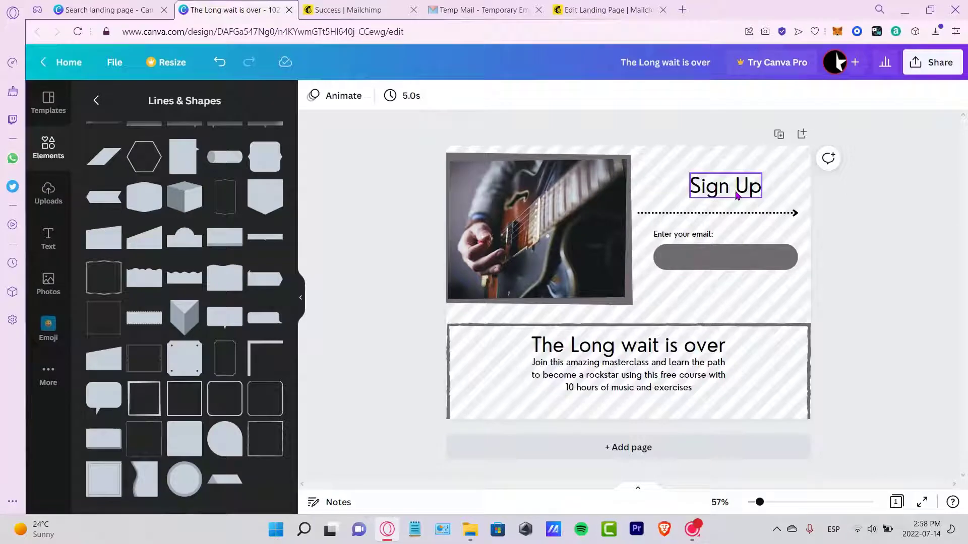
left_click(589, 15)
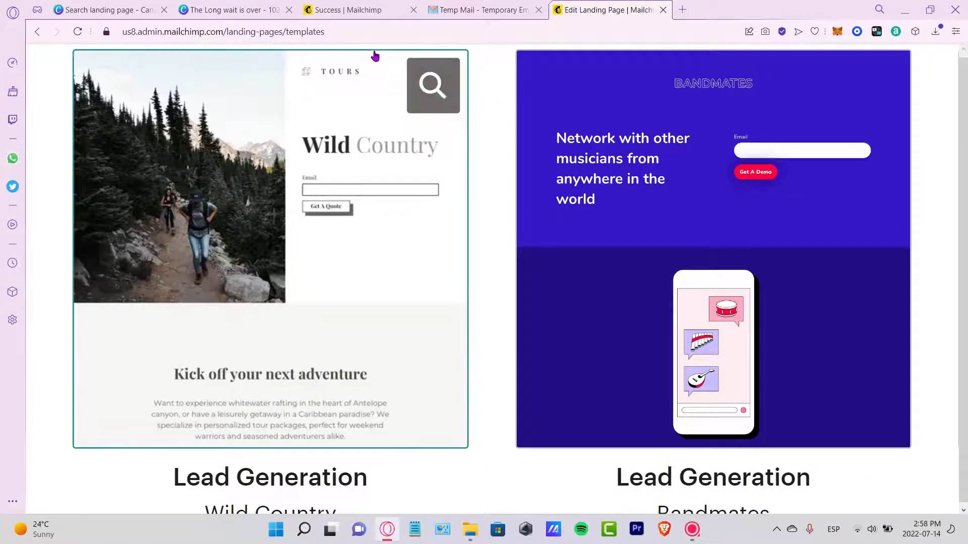
Scroll through the Mailchimp template gallery, then return to the 'The Long wait is over' Canva tab
scroll(493, 140, "up", 6)
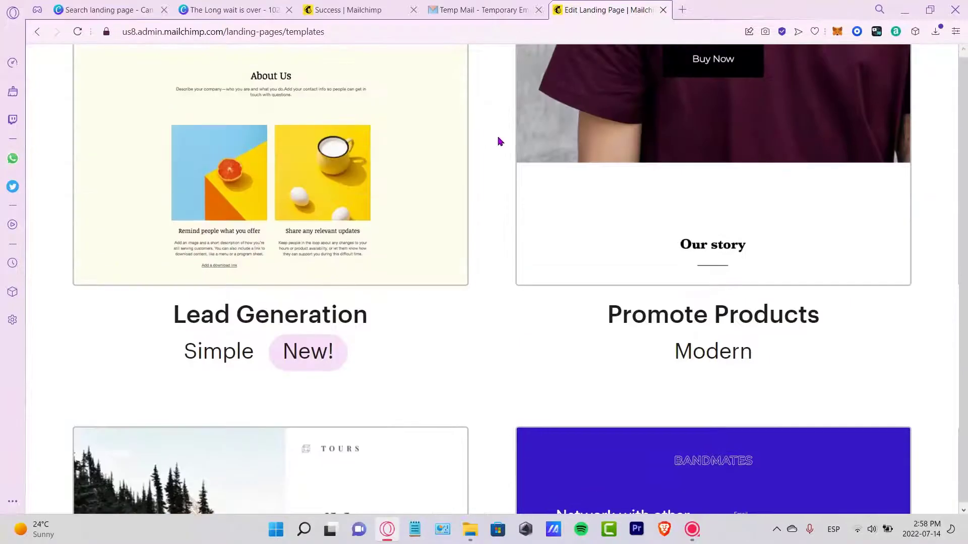
scroll(776, 215, "up", 7)
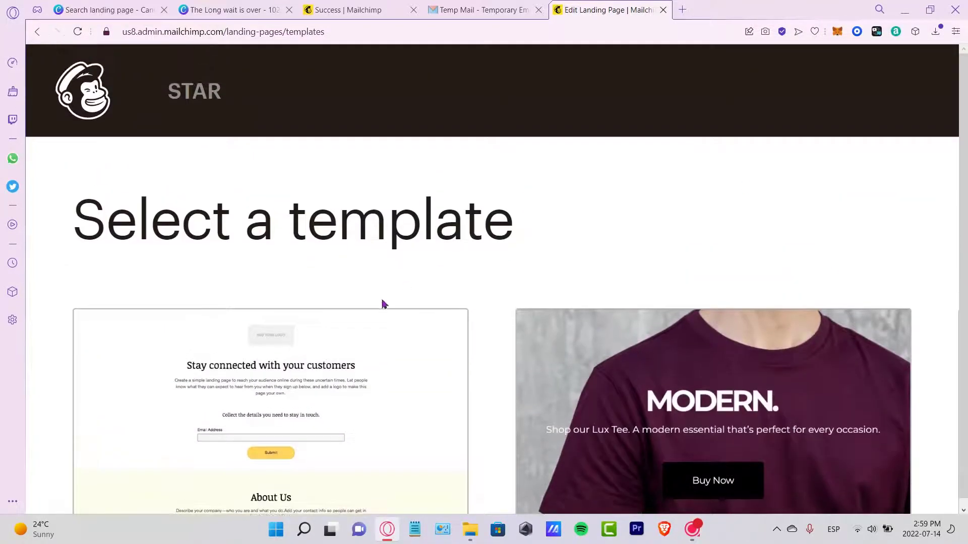
scroll(561, 271, "down", 6)
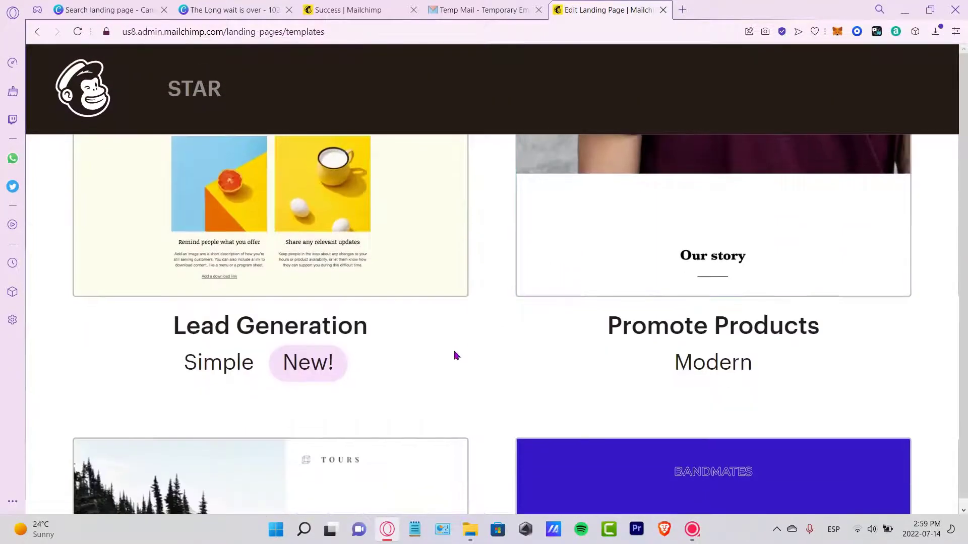
scroll(464, 343, "down", 10)
scroll(473, 318, "down", 6, "ctrl")
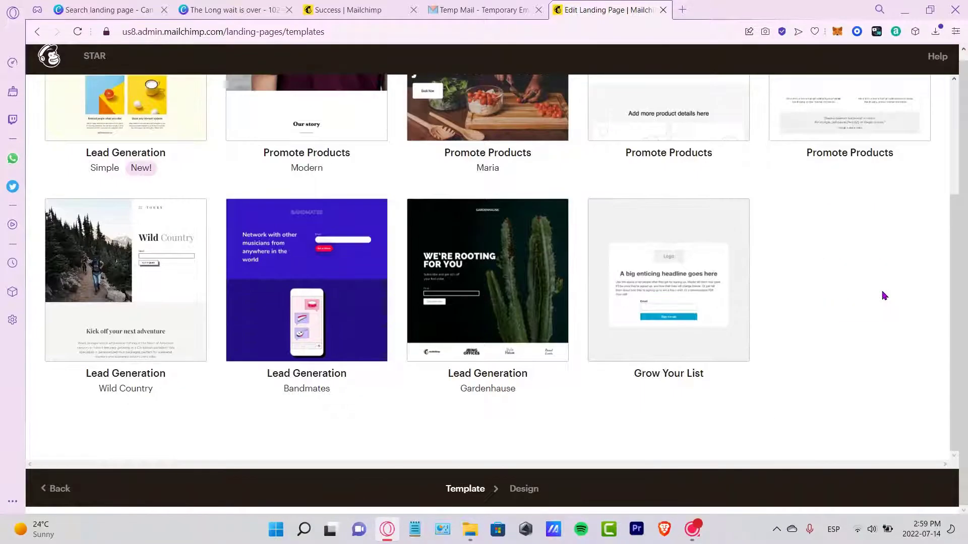
scroll(957, 296, "up", 1)
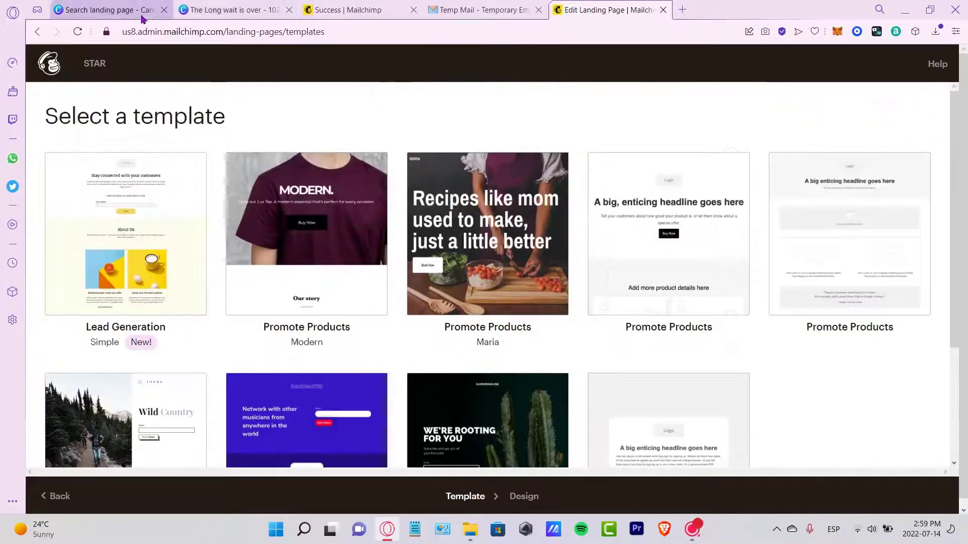
left_click(250, 11)
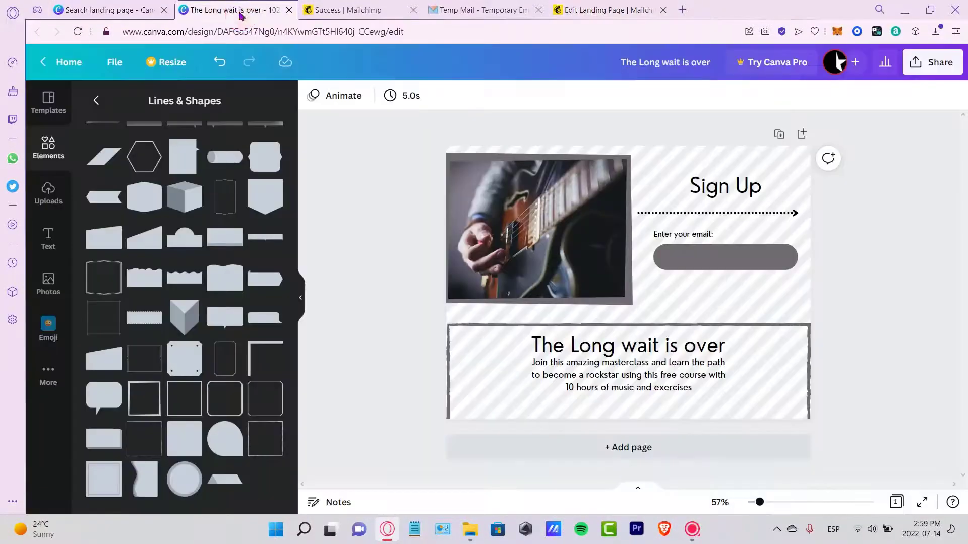
Download the design as a PNG file from the Share menu
left_click(936, 62)
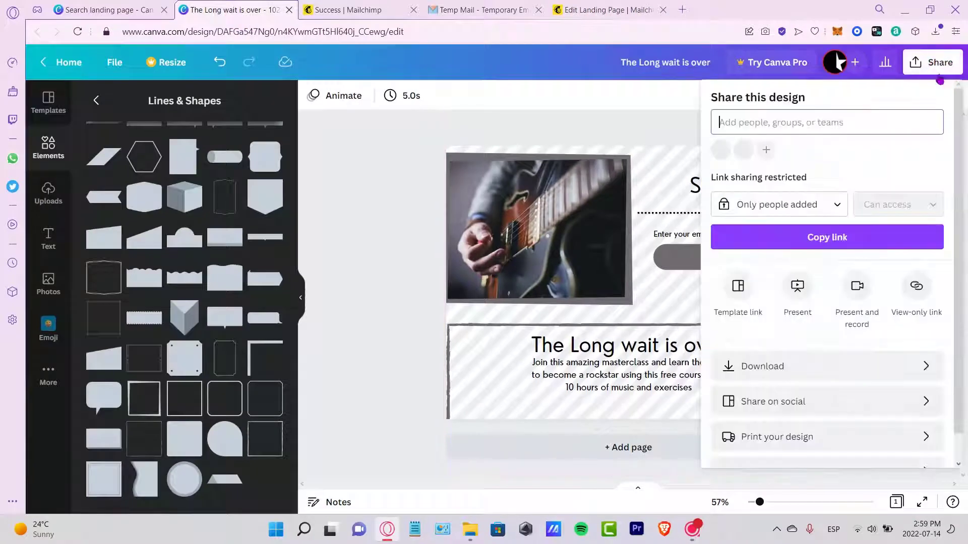
left_click(830, 366)
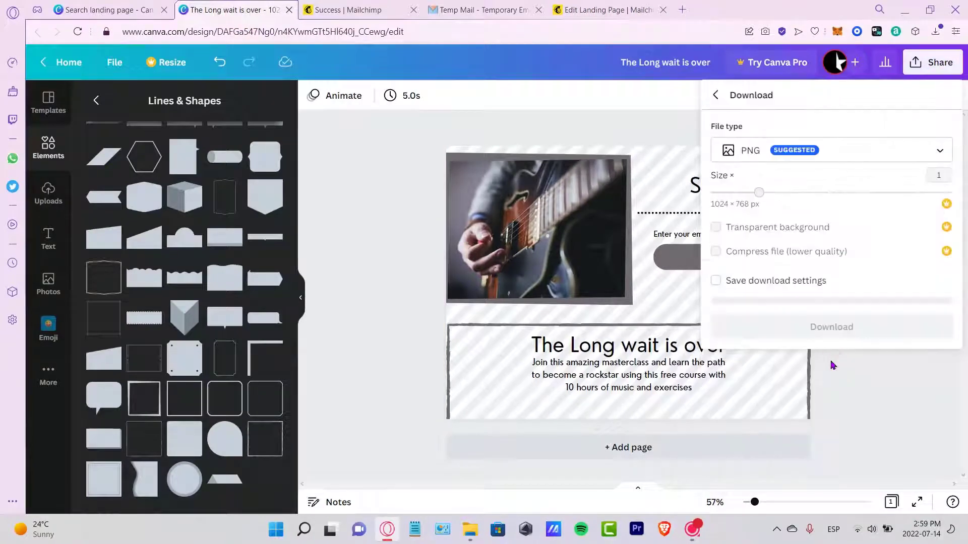
left_click(864, 151)
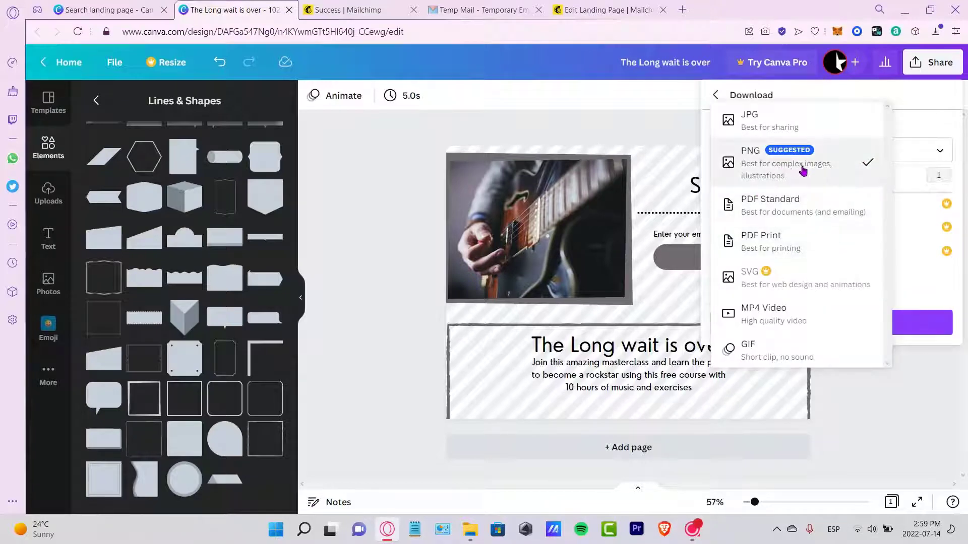
left_click(829, 169)
left_click(851, 324)
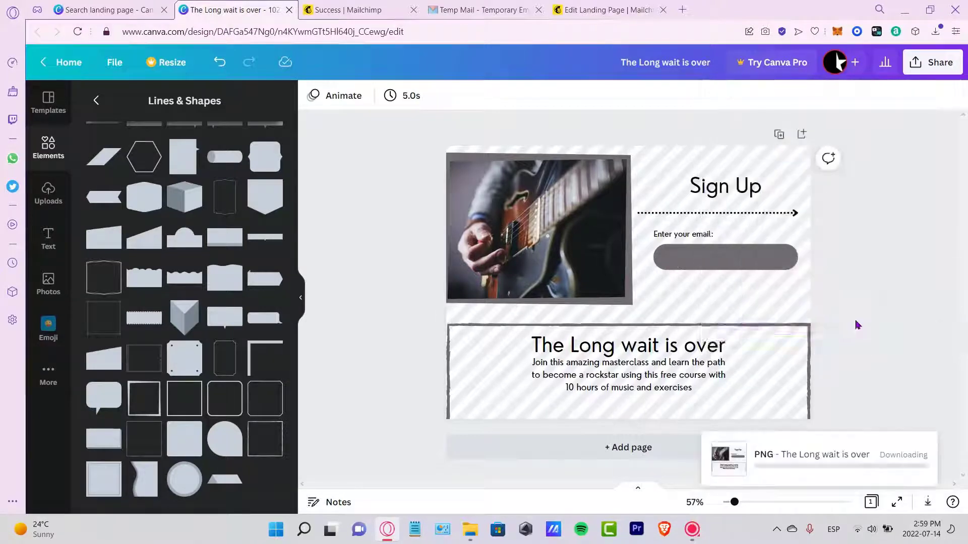
Check the page elements' selection, then return to the 'Search landing page' results tab
left_click(757, 265)
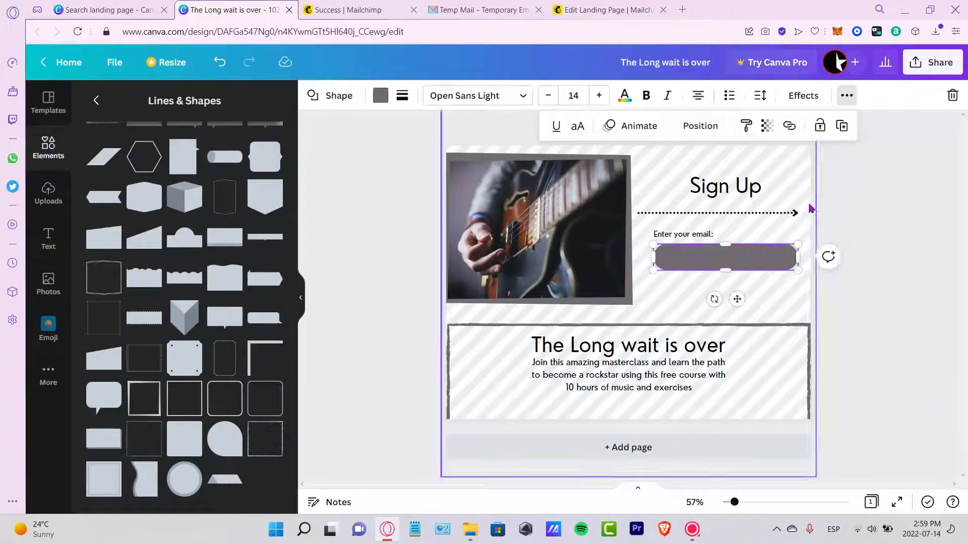
left_click(875, 207)
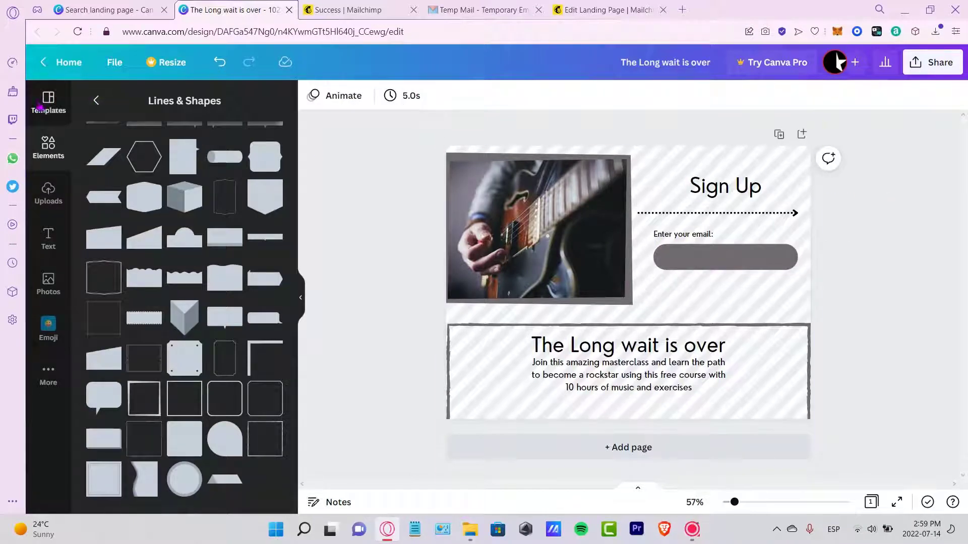
left_click_drag(887, 259, 359, 214)
left_click(376, 214)
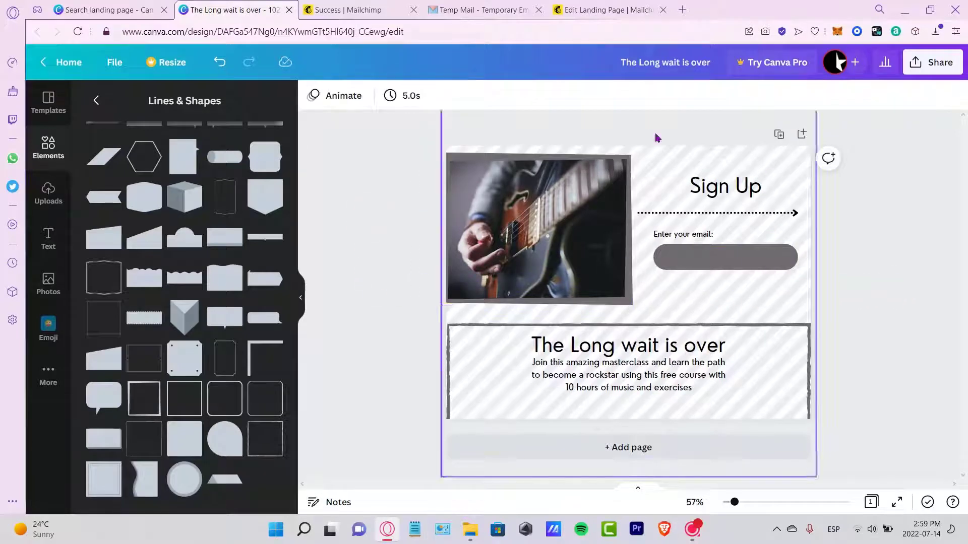
left_click(128, 7)
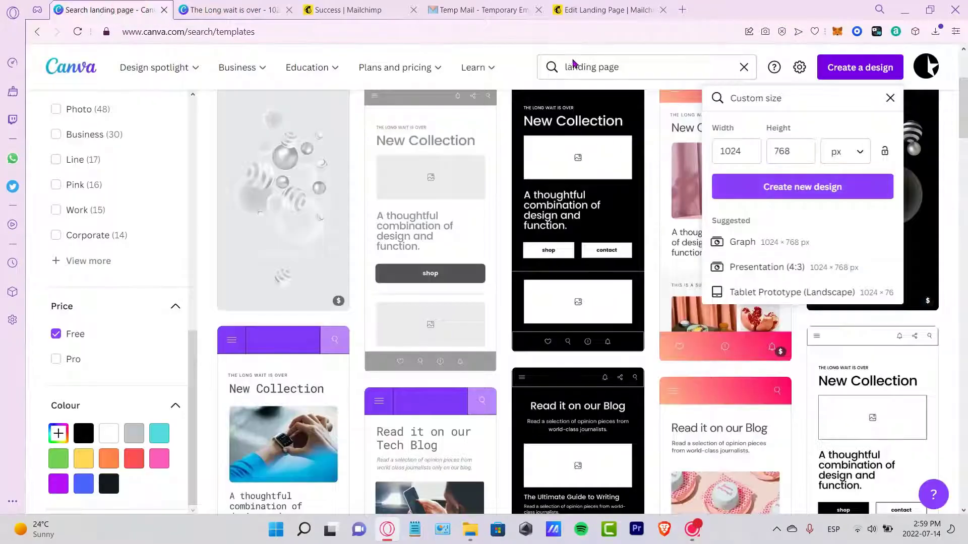
Open the black 'New Collection' landing-page wireframe template in a new editor tab
left_click(604, 74)
left_click(632, 67)
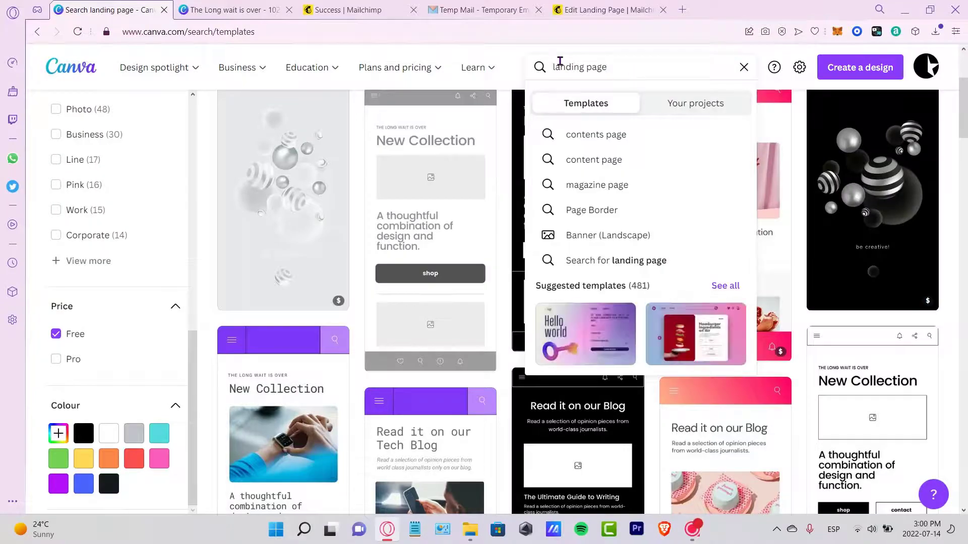
scroll(842, 453, "down", 8)
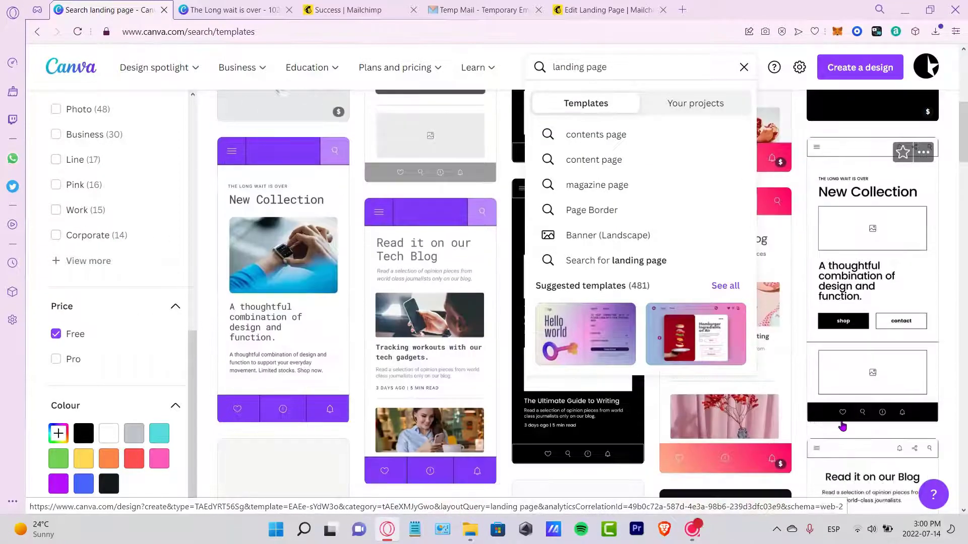
scroll(834, 366, "up", 8)
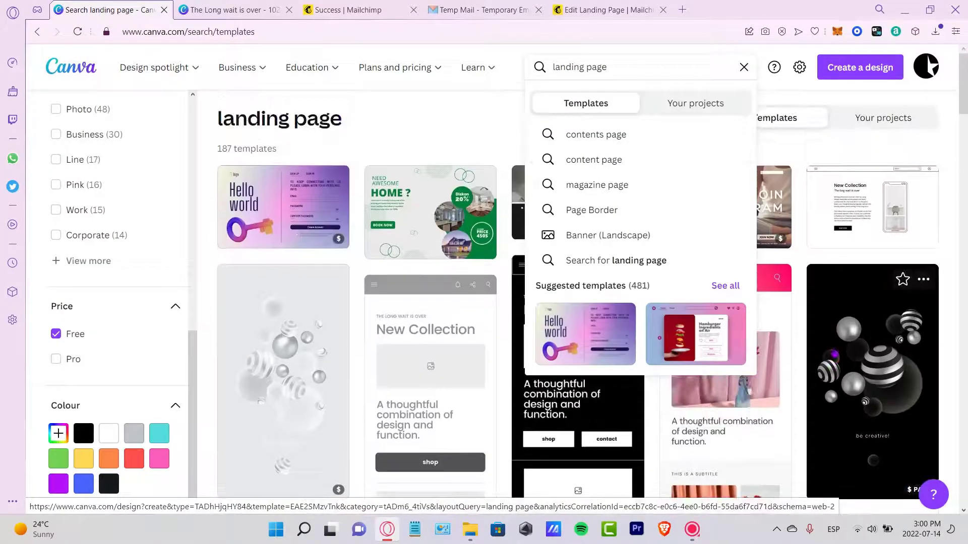
left_click(800, 289)
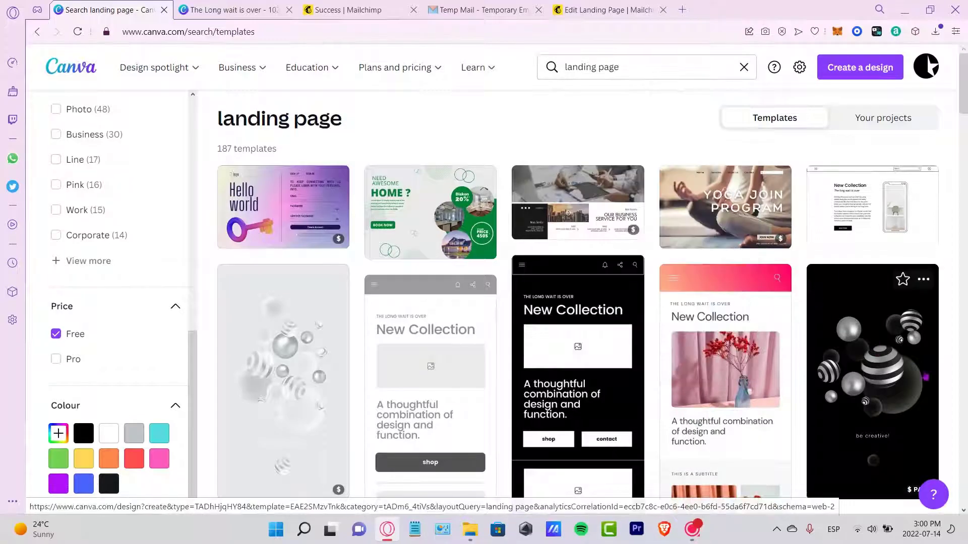
left_click(611, 386)
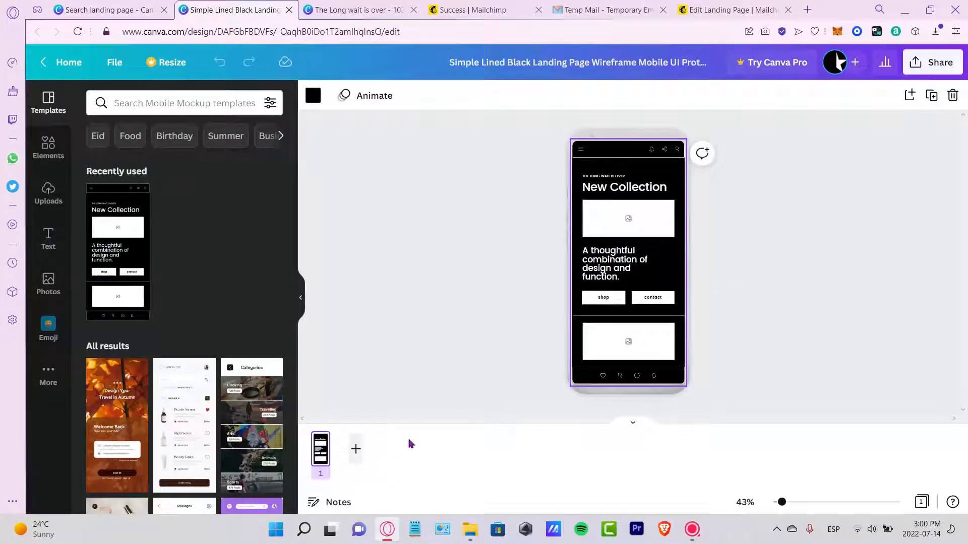
scroll(662, 292, "up", 6)
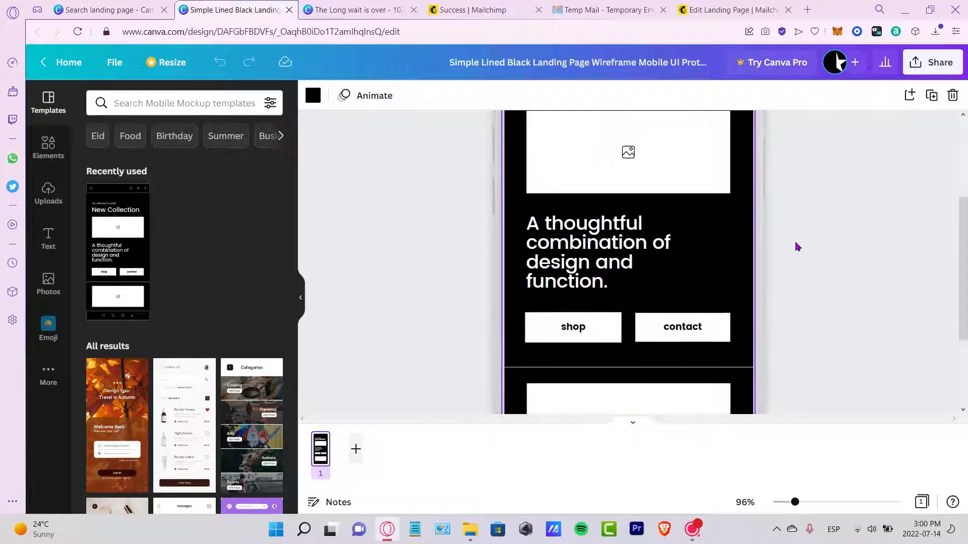
scroll(901, 238, "up", 5)
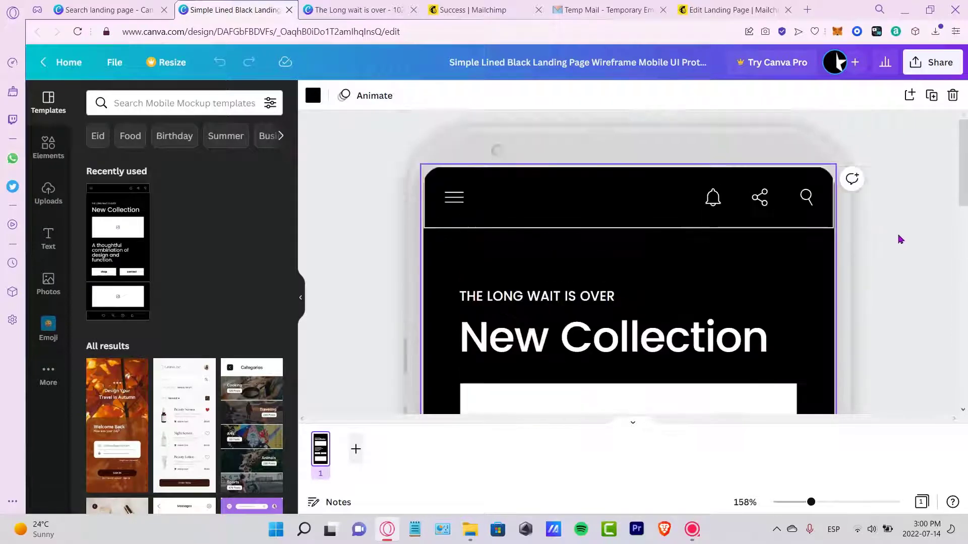